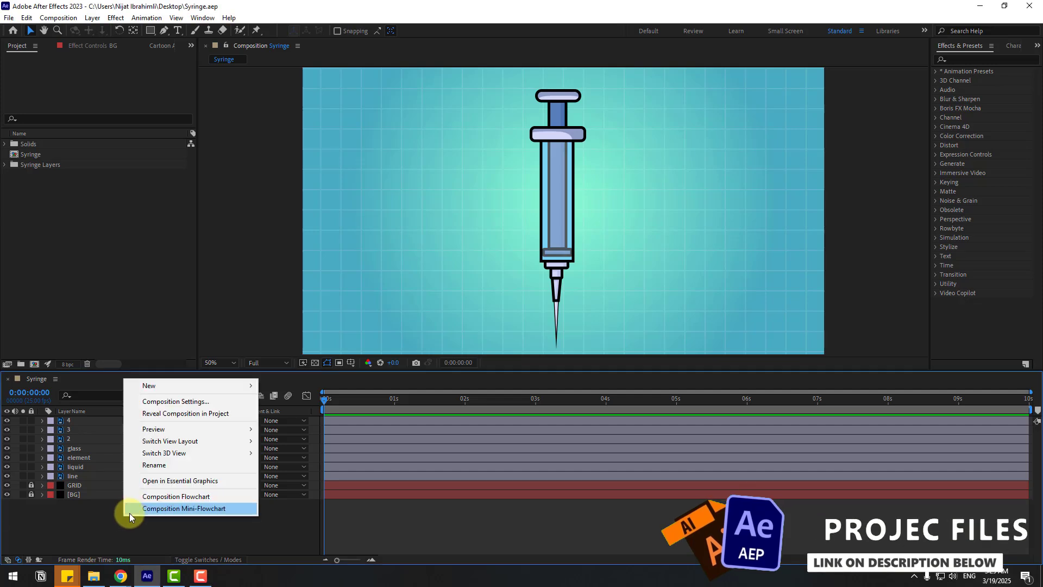
Create a null object, centre its anchor point within it, and place it over the middle of the syringe barrel.
{"action": "mouse_move", "coordinate": [199, 387]}
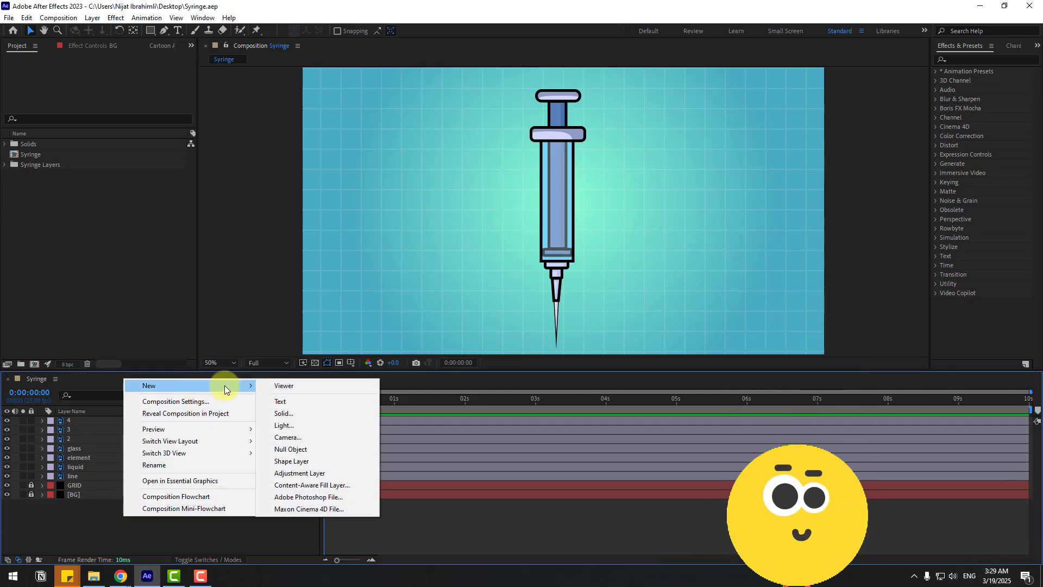
{"action": "left_click", "coordinate": [290, 450]}
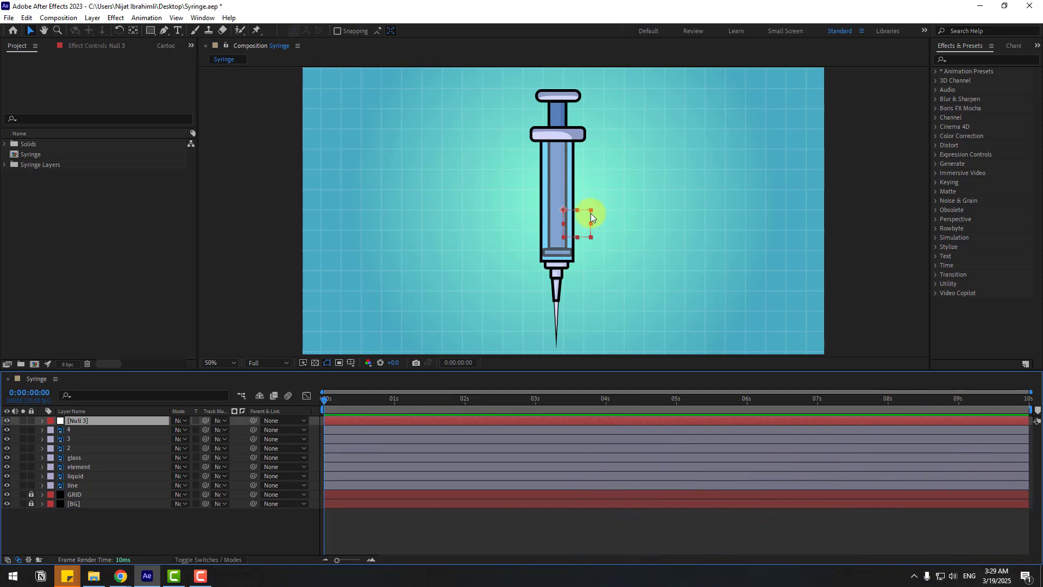
{"action": "double_click", "coordinate": [137, 32]}
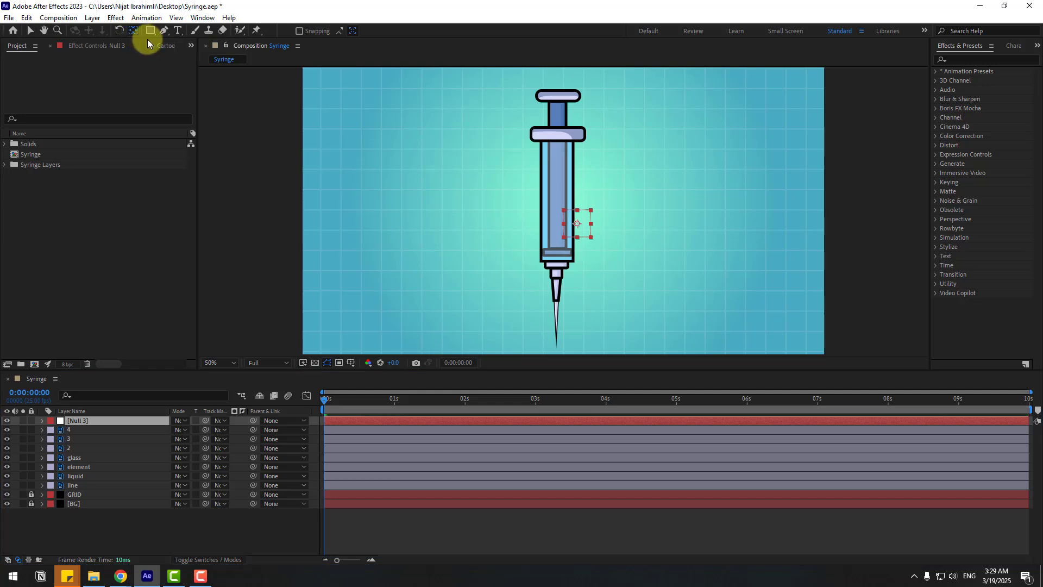
{"action": "key", "text": "v"}
{"action": "left_click_drag", "start_coordinate": [582, 227], "coordinate": [562, 198]}
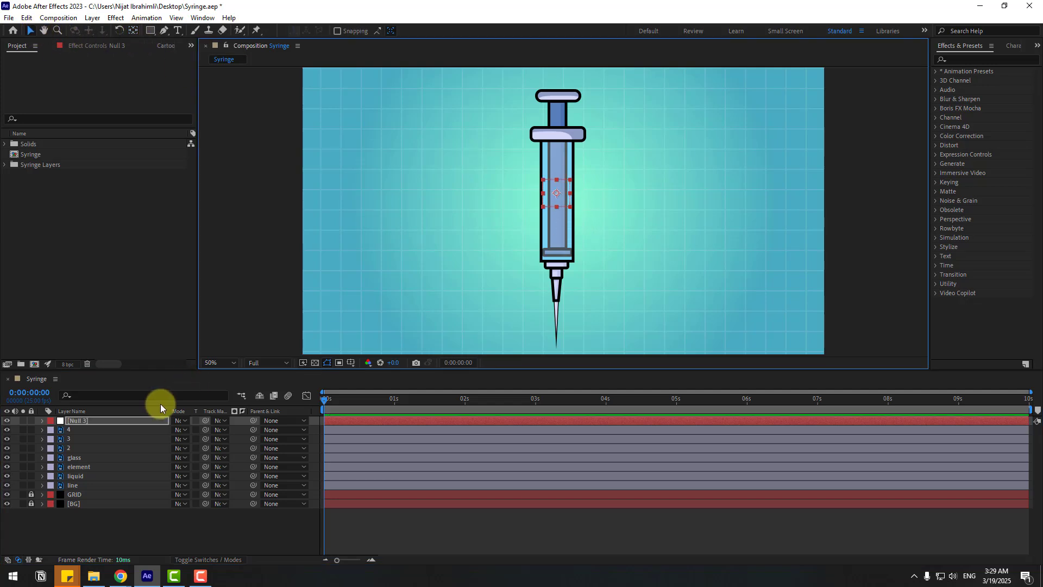
Parent the line and liquid layers to the null object.
{"action": "left_click", "coordinate": [80, 484]}
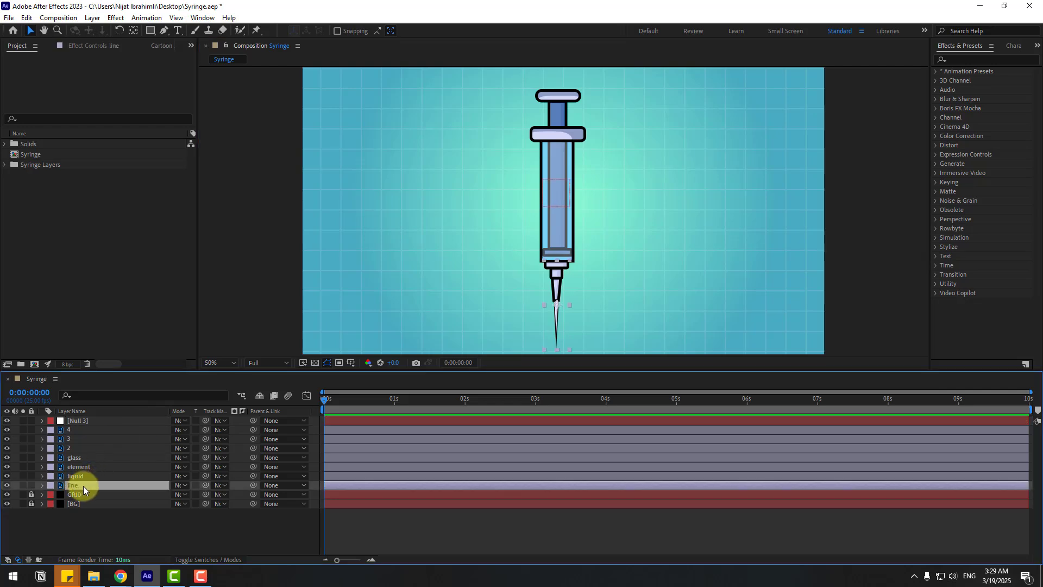
{"action": "left_click", "coordinate": [6, 485]}
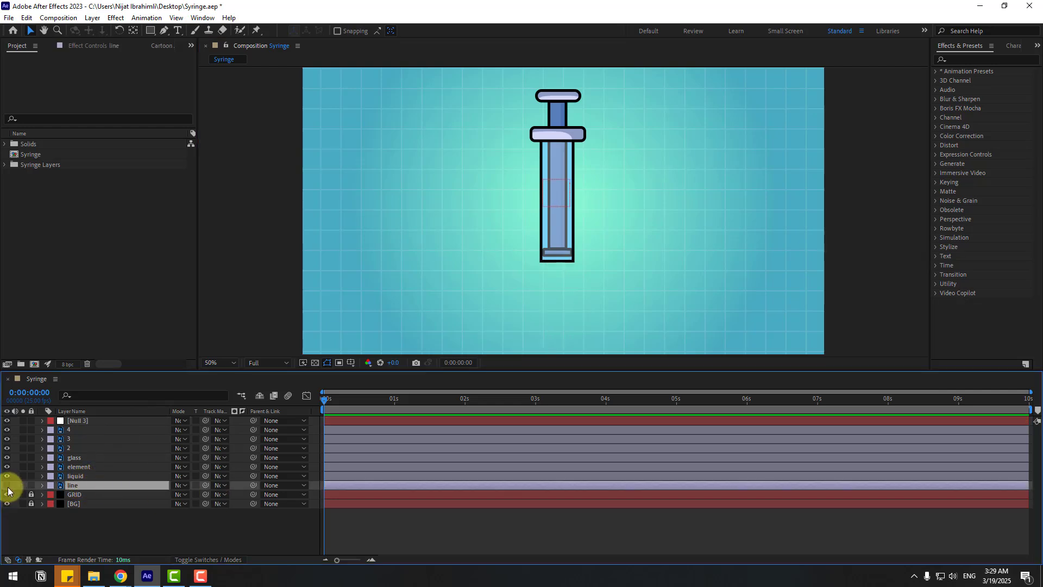
{"action": "left_click", "coordinate": [6, 485]}
{"action": "left_click_drag", "start_coordinate": [248, 484], "coordinate": [89, 424]}
{"action": "left_click", "coordinate": [80, 476]}
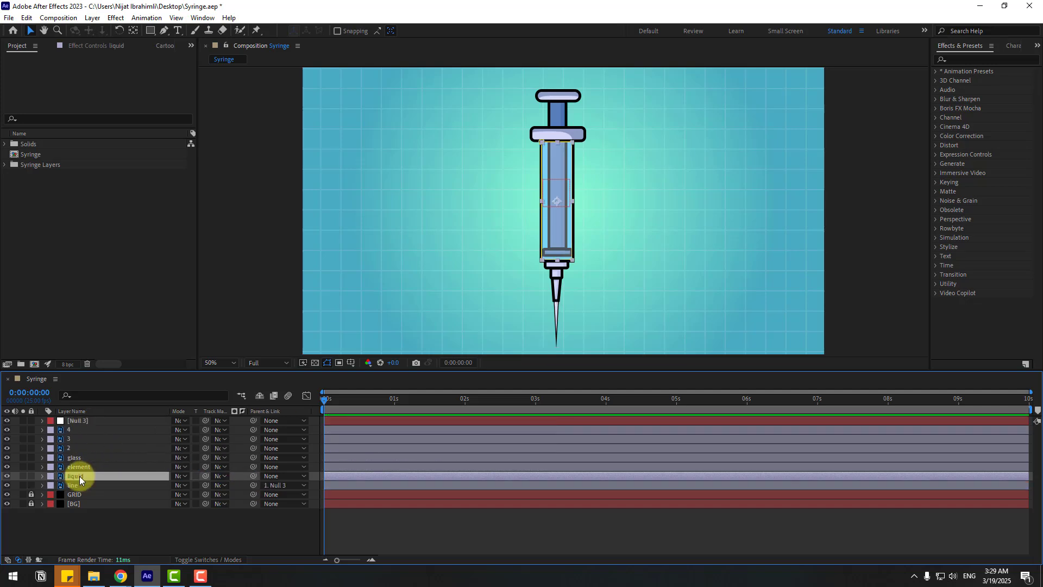
{"action": "left_click", "coordinate": [6, 476]}
{"action": "left_click_drag", "start_coordinate": [254, 476], "coordinate": [76, 419]}
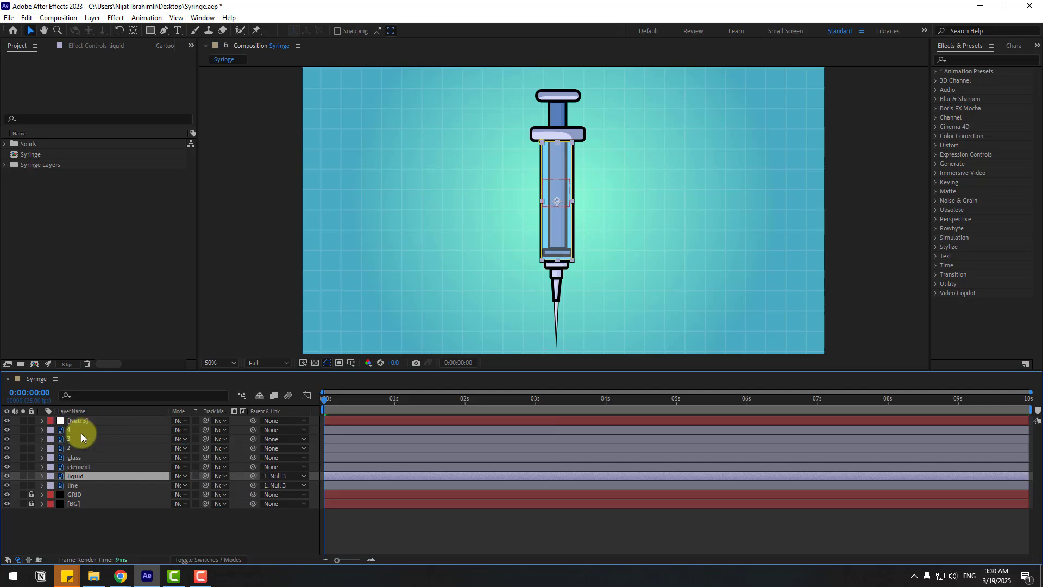
Parent the element and glass layers to the null object.
{"action": "left_click", "coordinate": [80, 468]}
{"action": "left_click", "coordinate": [7, 467]}
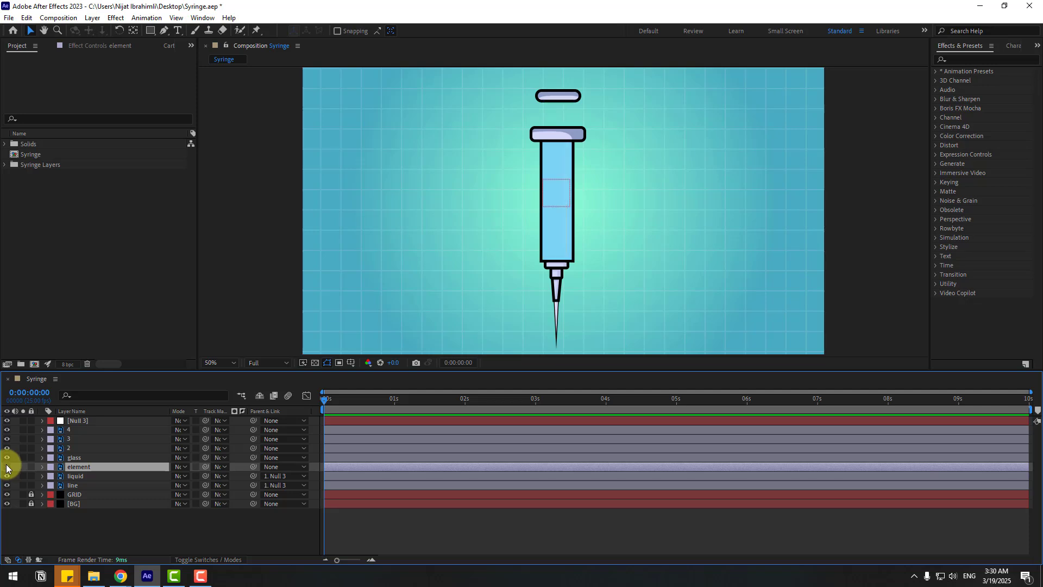
{"action": "left_click", "coordinate": [6, 467]}
{"action": "left_click", "coordinate": [7, 466]}
{"action": "left_click", "coordinate": [6, 467]}
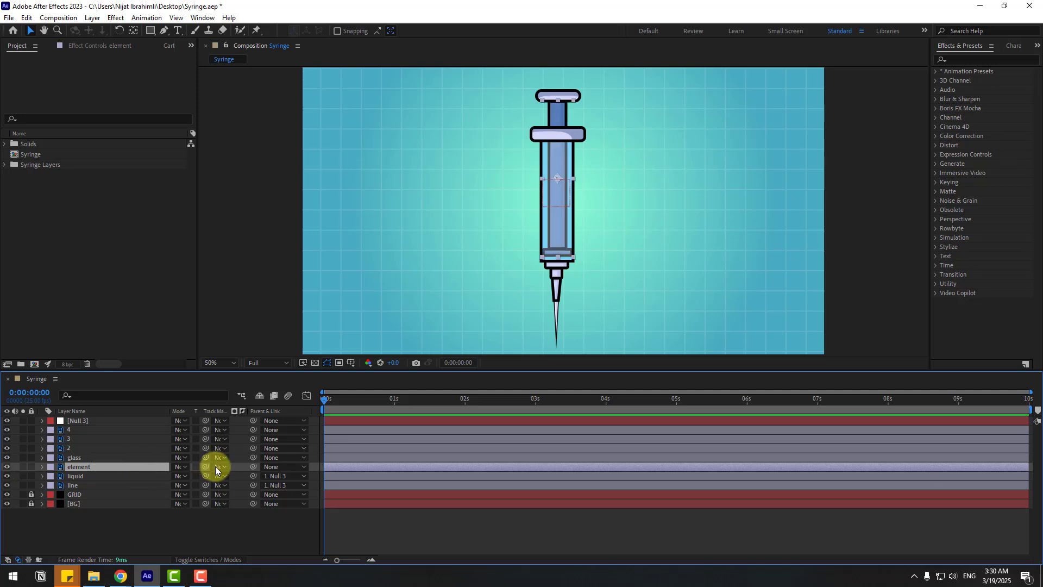
{"action": "left_click_drag", "start_coordinate": [254, 466], "coordinate": [76, 420]}
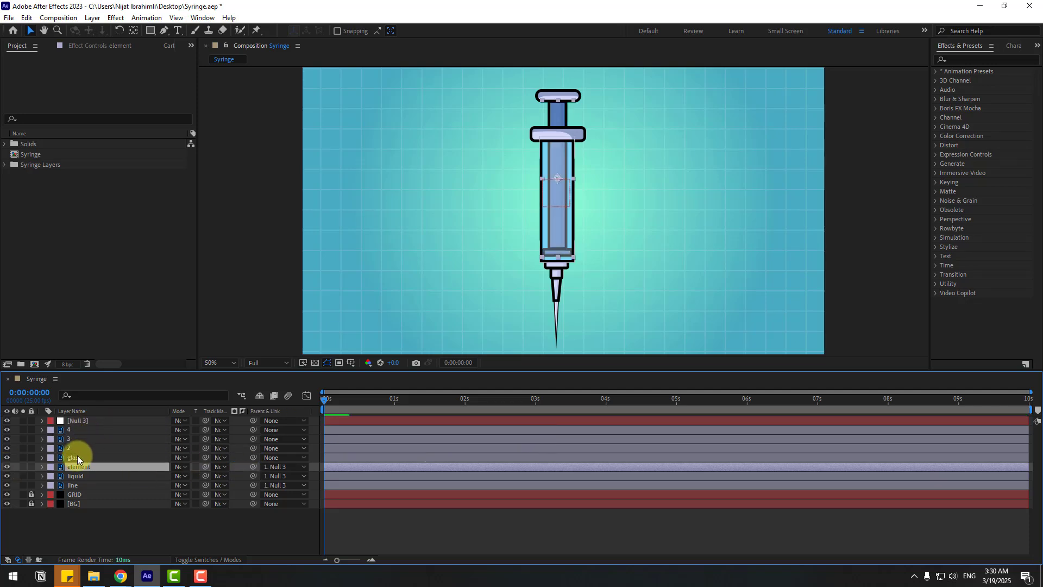
{"action": "left_click", "coordinate": [76, 458]}
{"action": "left_click_drag", "start_coordinate": [252, 459], "coordinate": [81, 422]}
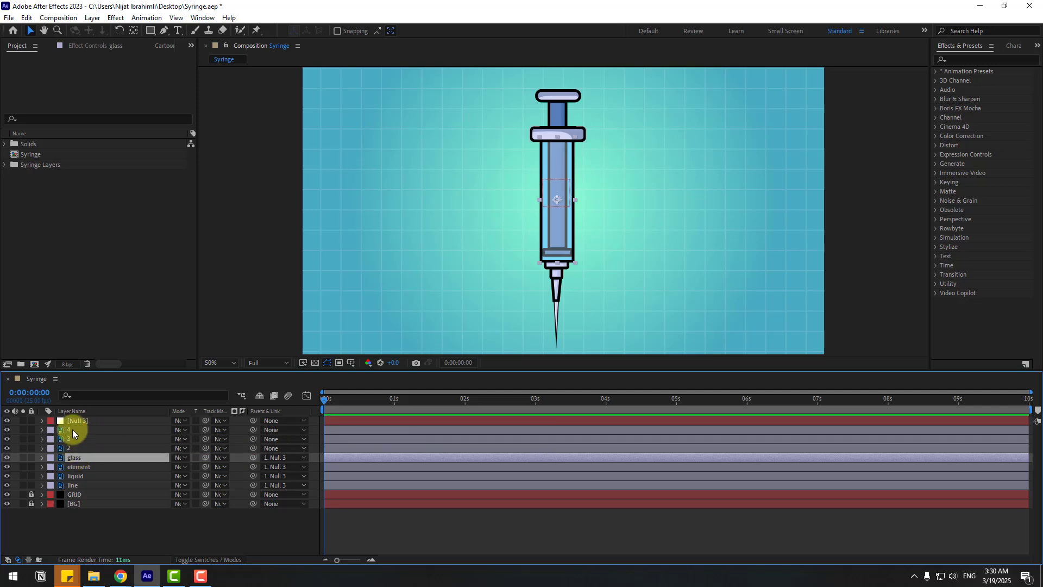
Parent layer 4 to the null object and layer 3 to the element layer.
{"action": "left_click", "coordinate": [73, 430]}
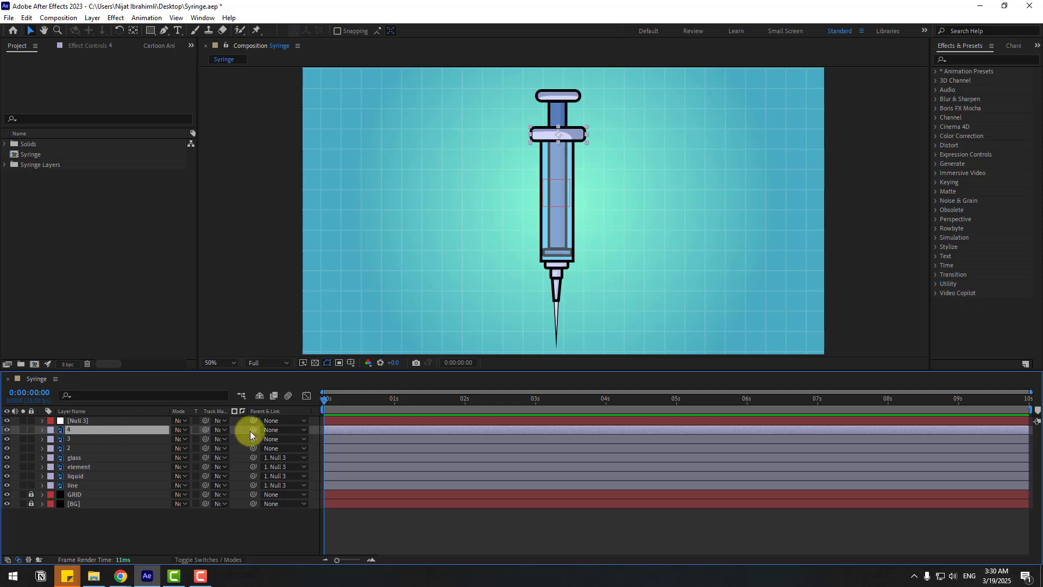
{"action": "left_click_drag", "start_coordinate": [254, 429], "coordinate": [76, 422]}
{"action": "left_click", "coordinate": [71, 439]}
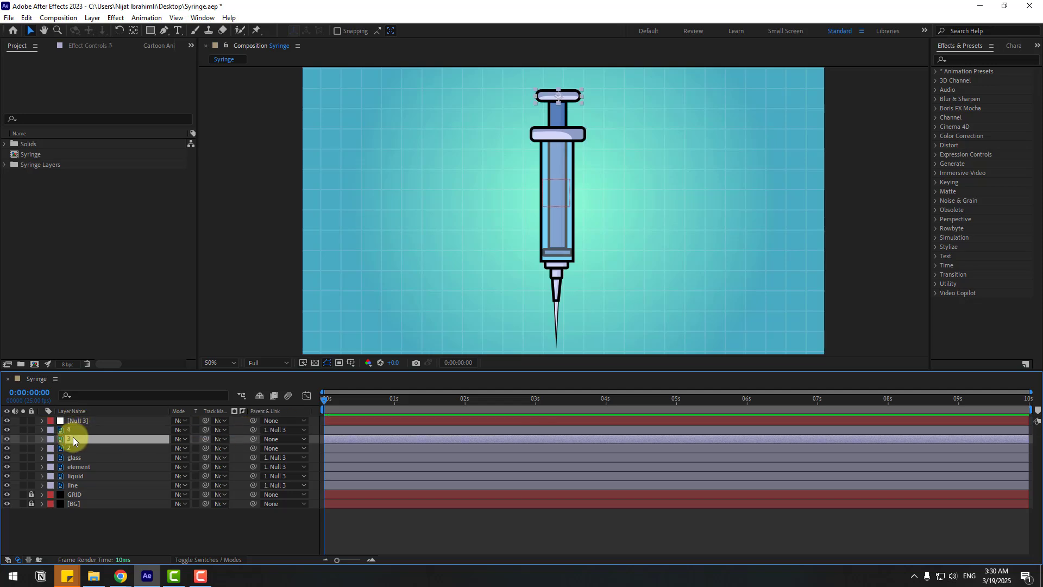
{"action": "left_click_drag", "start_coordinate": [253, 439], "coordinate": [79, 466]}
Move the element layer aside to check that layer 3 follows it, and undo the move.
{"action": "left_click", "coordinate": [82, 468]}
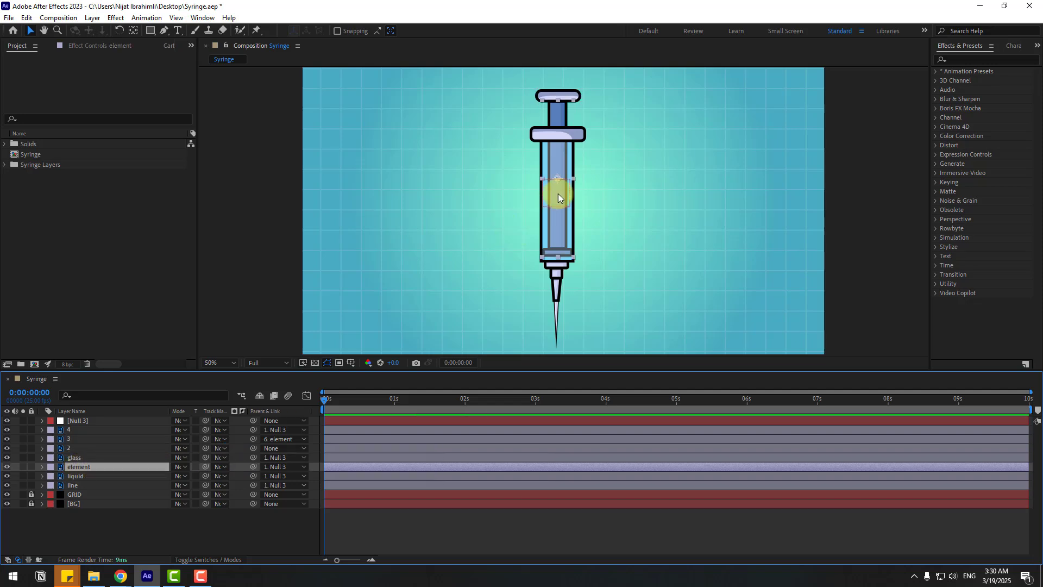
{"action": "left_click_drag", "start_coordinate": [556, 116], "coordinate": [467, 137]}
{"action": "left_click", "coordinate": [644, 191]}
{"action": "key", "text": "ctrl+z"}
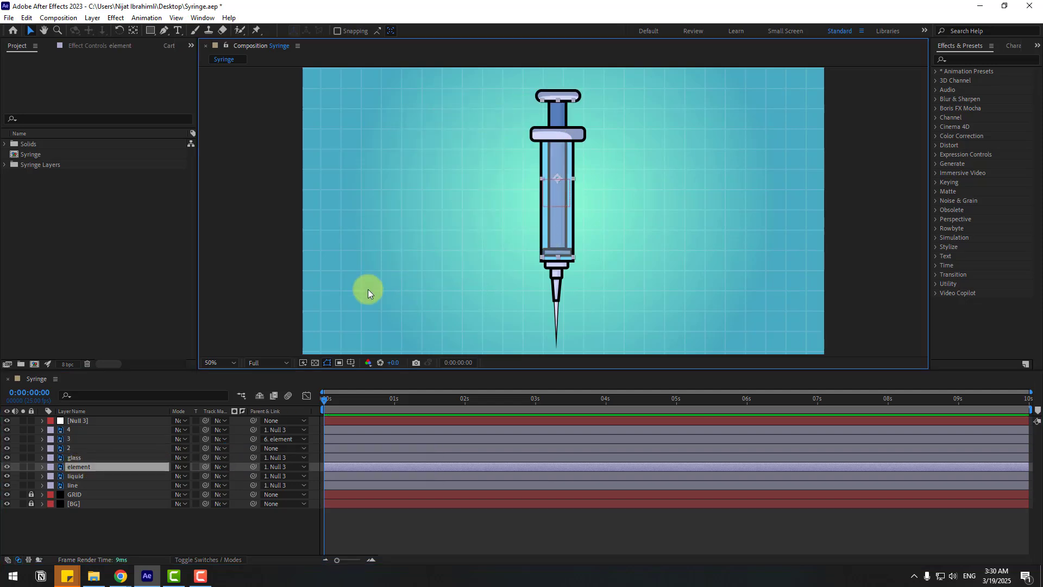
Parent layer 2 to the null object.
{"action": "left_click", "coordinate": [68, 447]}
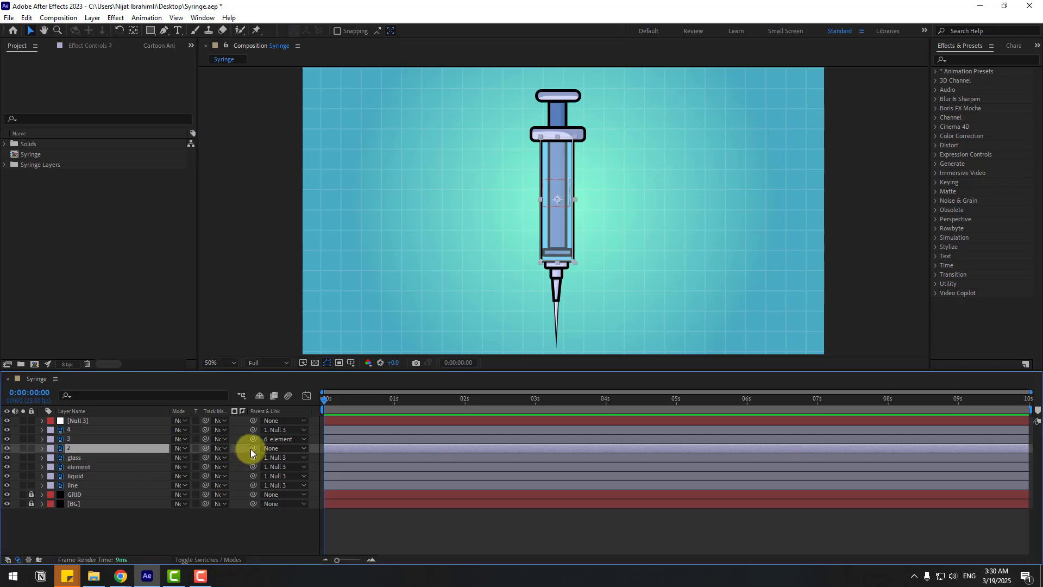
{"action": "left_click_drag", "start_coordinate": [119, 439], "coordinate": [83, 424]}
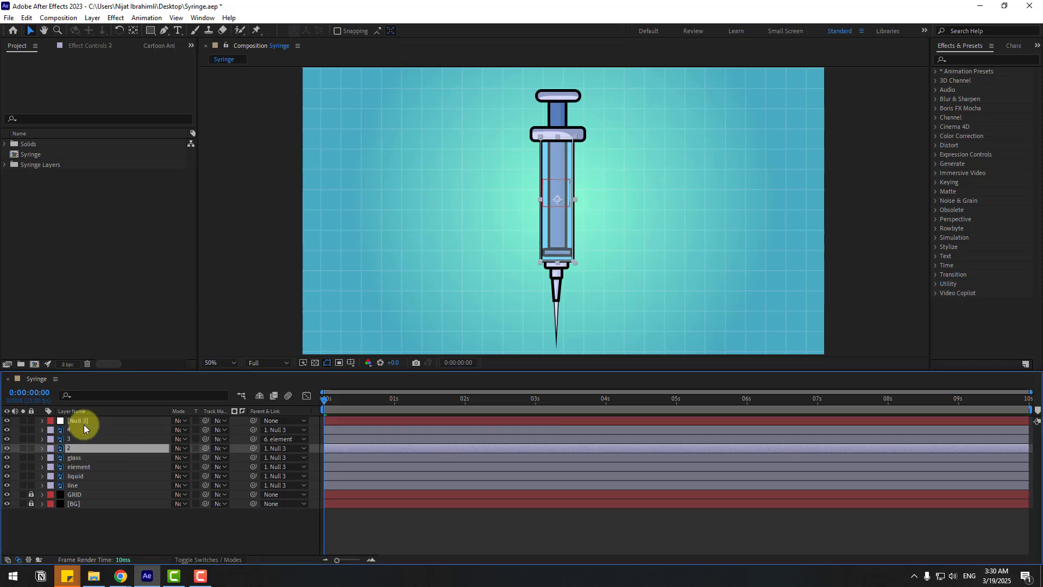
{"action": "left_click", "coordinate": [74, 476]}
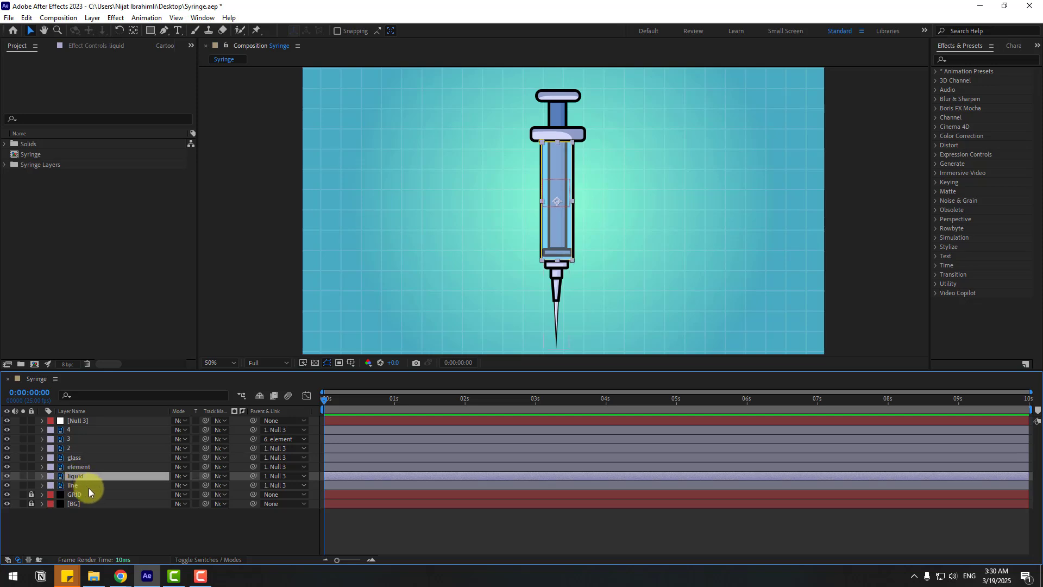
{"action": "key", "text": "m"}
{"action": "key", "text": "m"}
{"action": "key", "text": "F2"}
Set the null object's rotation to 90° and move it so the syringe sits near the centre of the composition.
{"action": "left_click", "coordinate": [83, 424]}
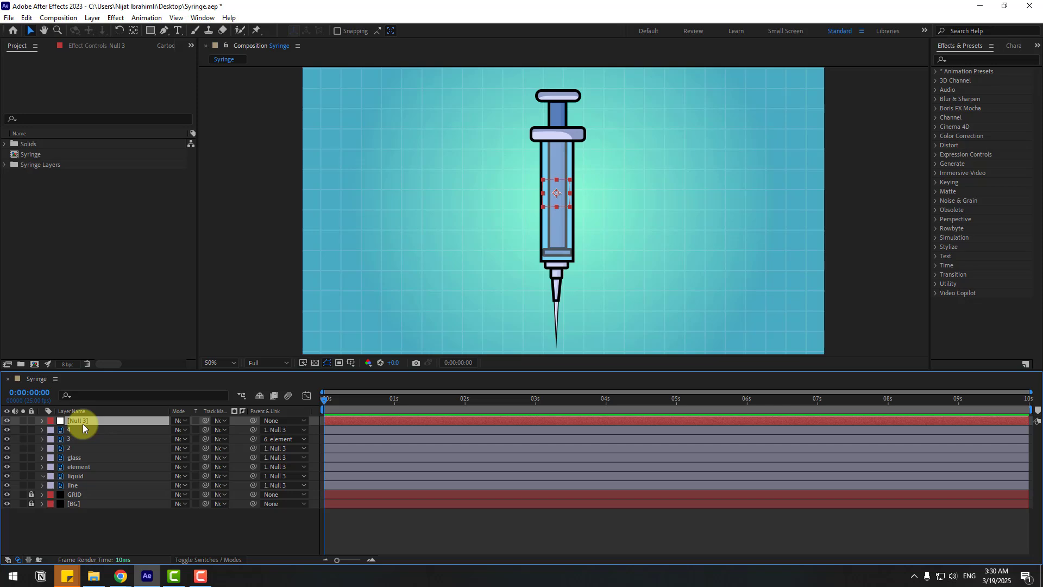
{"action": "key", "text": "r"}
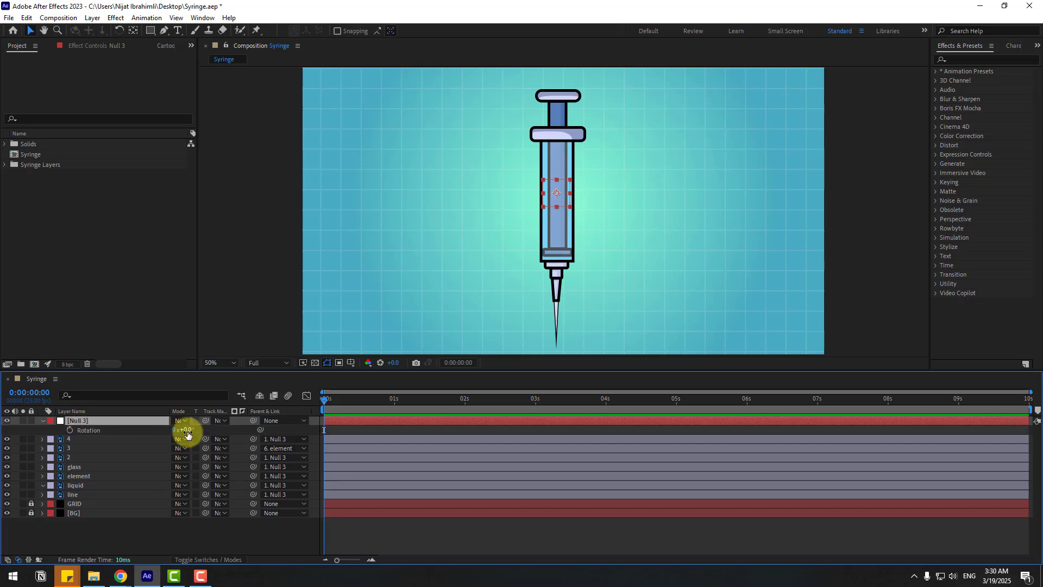
{"action": "key", "text": "Return"}
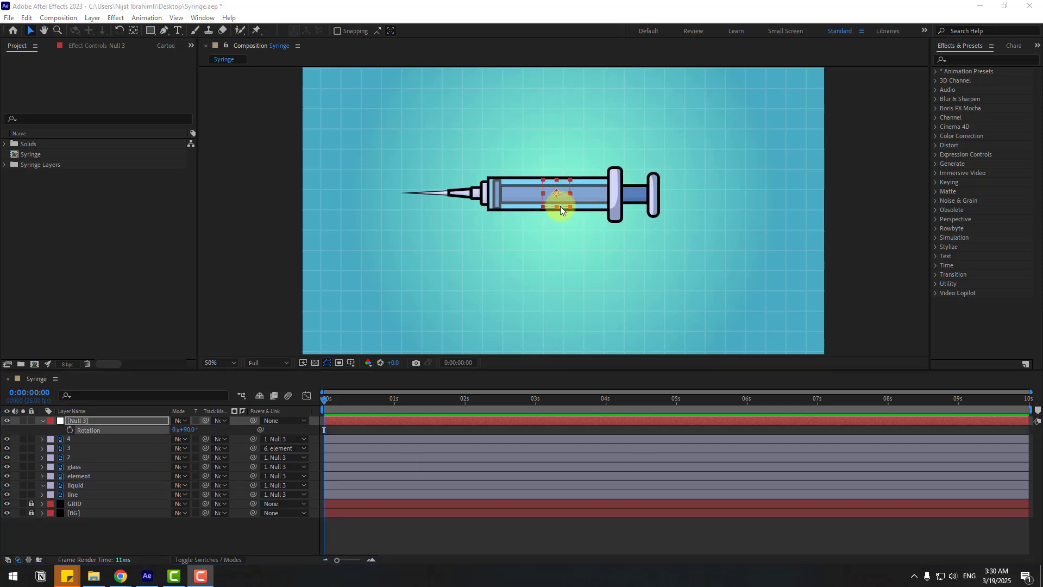
{"action": "left_click_drag", "start_coordinate": [571, 216], "coordinate": [596, 215]}
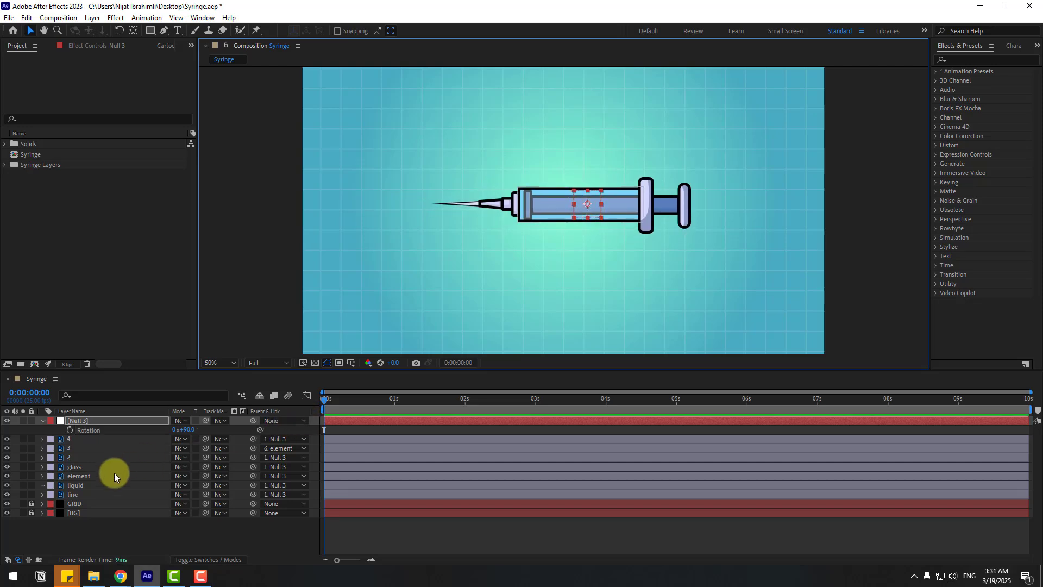
Pull the plunger back out of the barrel by changing the element layer's Y position to about -292.
{"action": "left_click", "coordinate": [86, 475]}
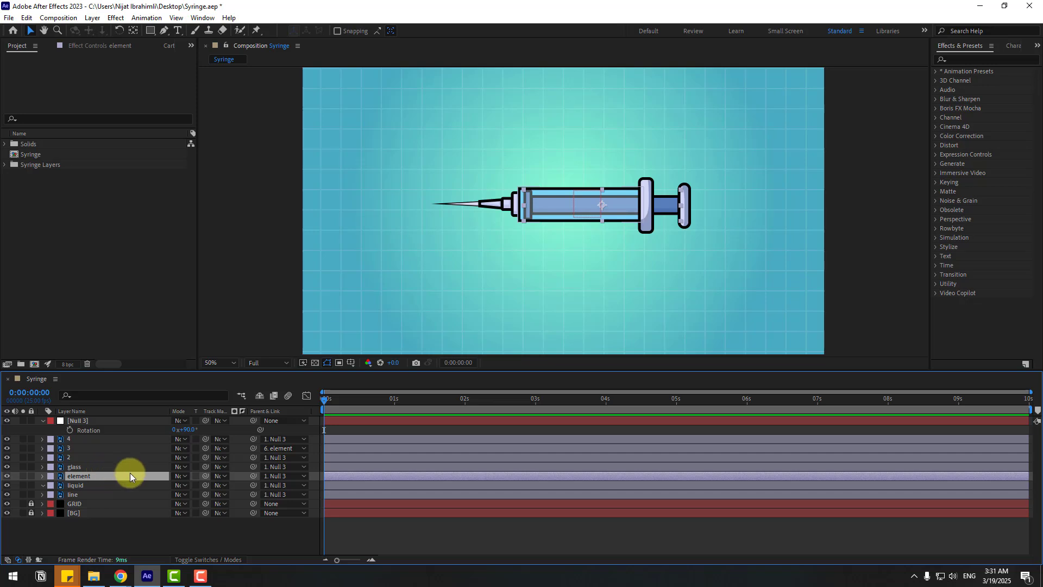
{"action": "key", "text": "p"}
{"action": "left_click_drag", "start_coordinate": [179, 489], "coordinate": [38, 486]}
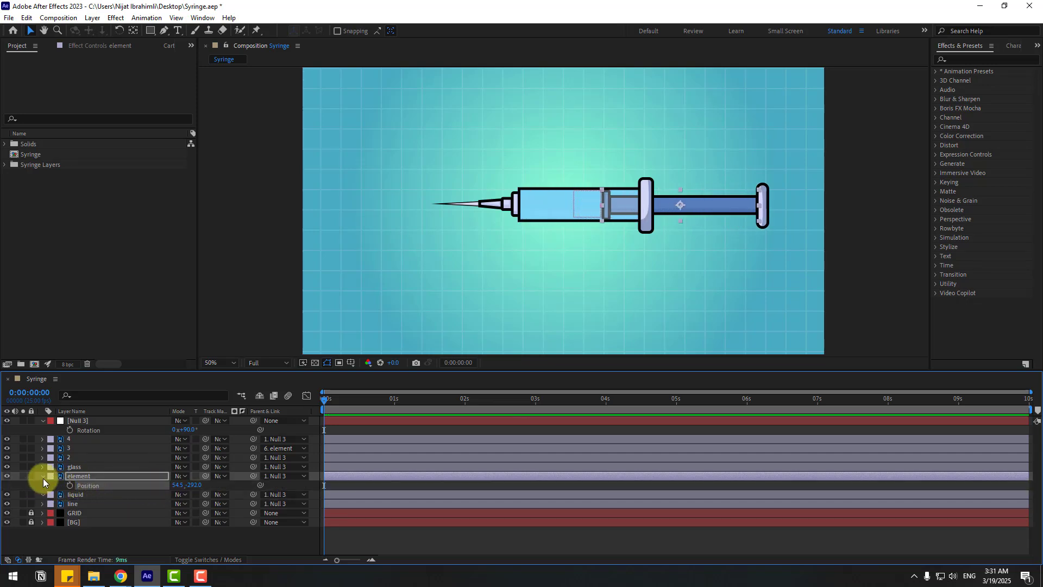
{"action": "left_click", "coordinate": [42, 476]}
Add a rectangular mask covering the whole liquid layer.
{"action": "left_click", "coordinate": [69, 485]}
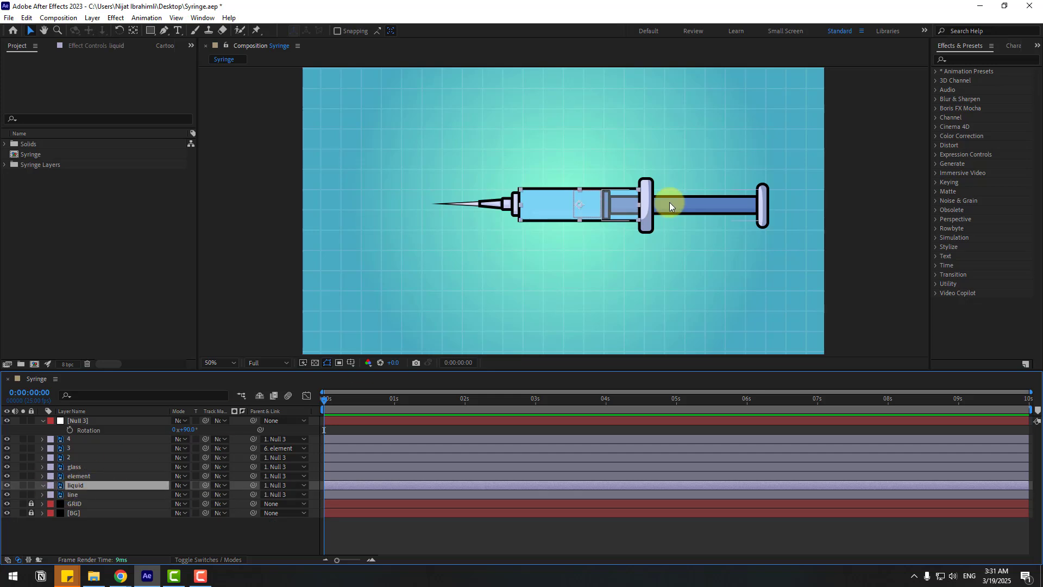
{"action": "scroll", "coordinate": [669, 202], "scroll_direction": "up", "scroll_amount": 2}
{"action": "left_click_drag", "start_coordinate": [670, 232], "coordinate": [594, 228]}
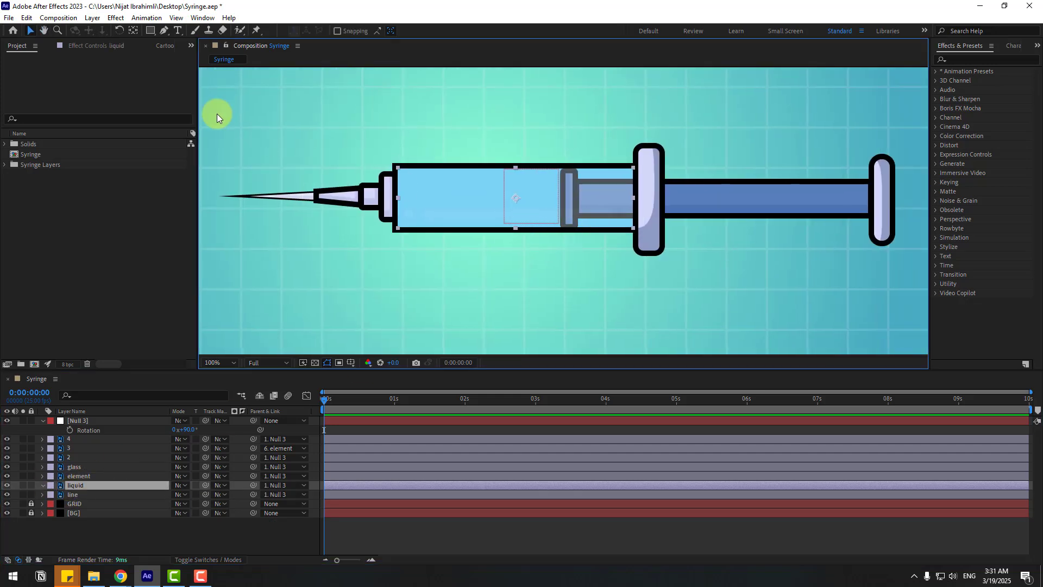
{"action": "double_click", "coordinate": [153, 31]}
Set a Mask Path keyframe at 0 seconds on the liquid's mask and shift the mask so its edge meets the plunger head.
{"action": "left_click", "coordinate": [60, 501]}
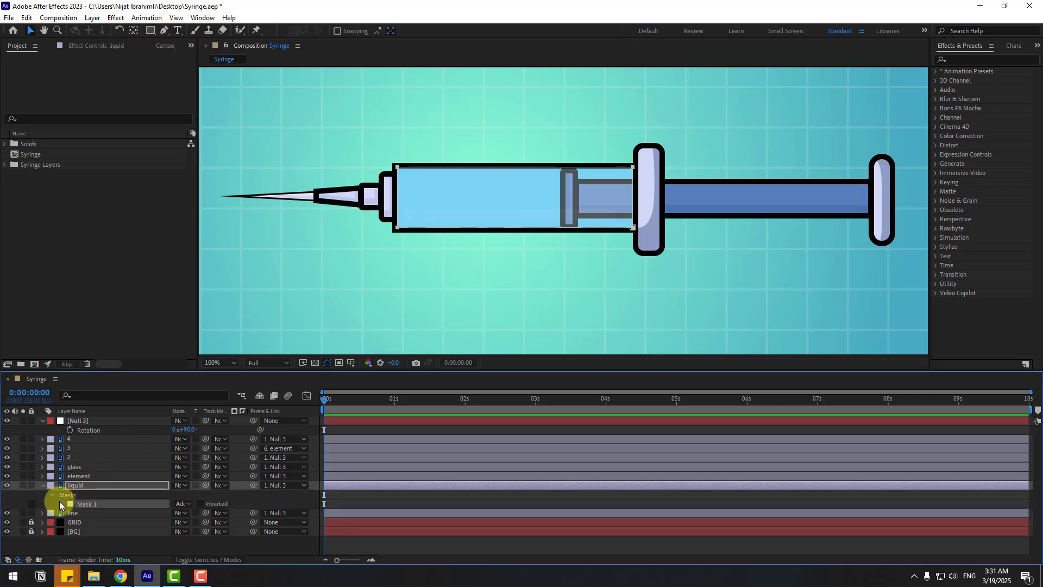
{"action": "left_click", "coordinate": [351, 399]}
{"action": "left_click_drag", "start_coordinate": [345, 404], "coordinate": [294, 409]}
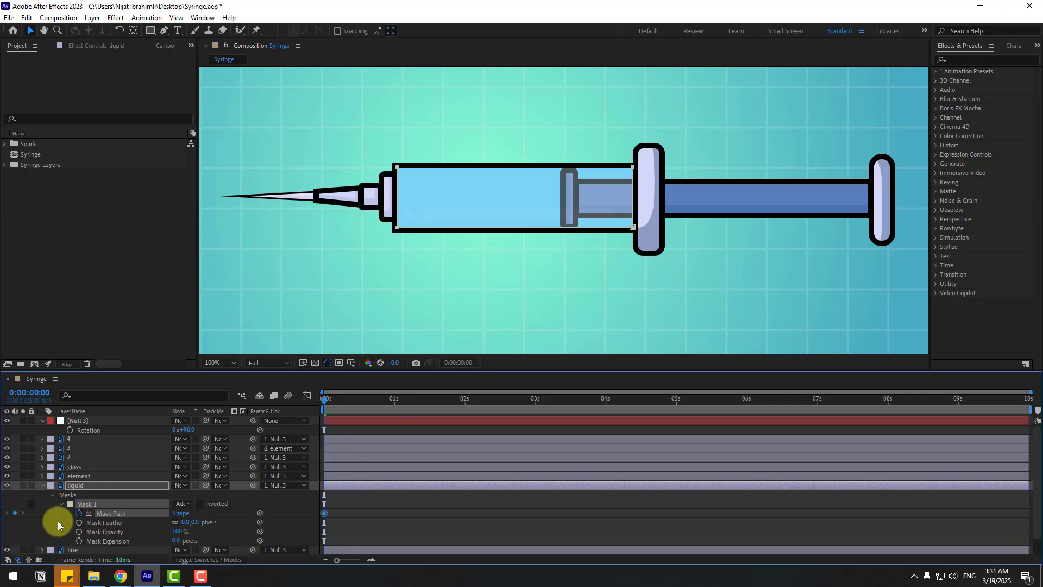
{"action": "left_click", "coordinate": [79, 513]}
{"action": "left_click", "coordinate": [90, 504]}
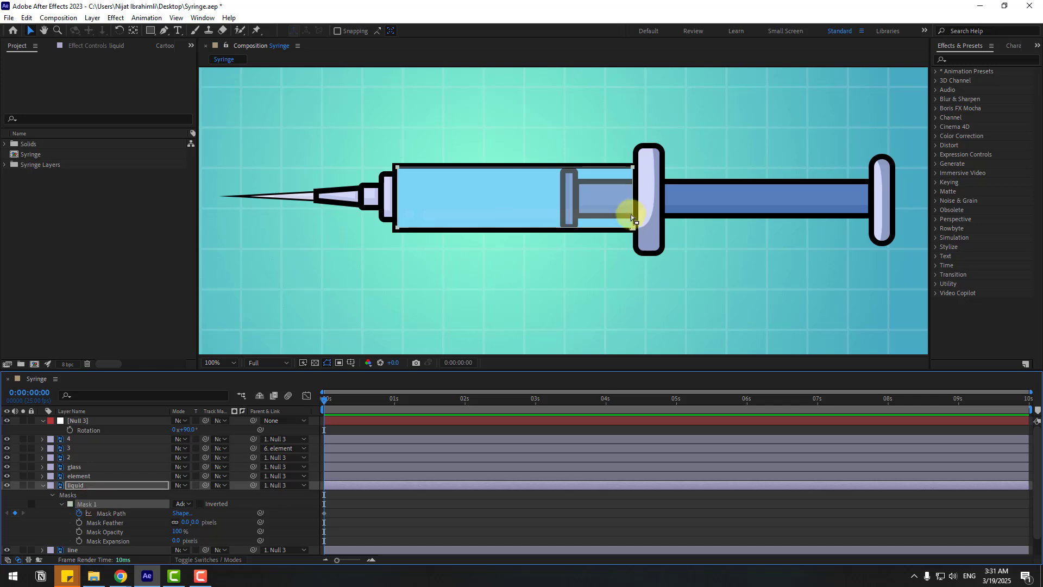
{"action": "left_click_drag", "start_coordinate": [634, 230], "coordinate": [571, 228]}
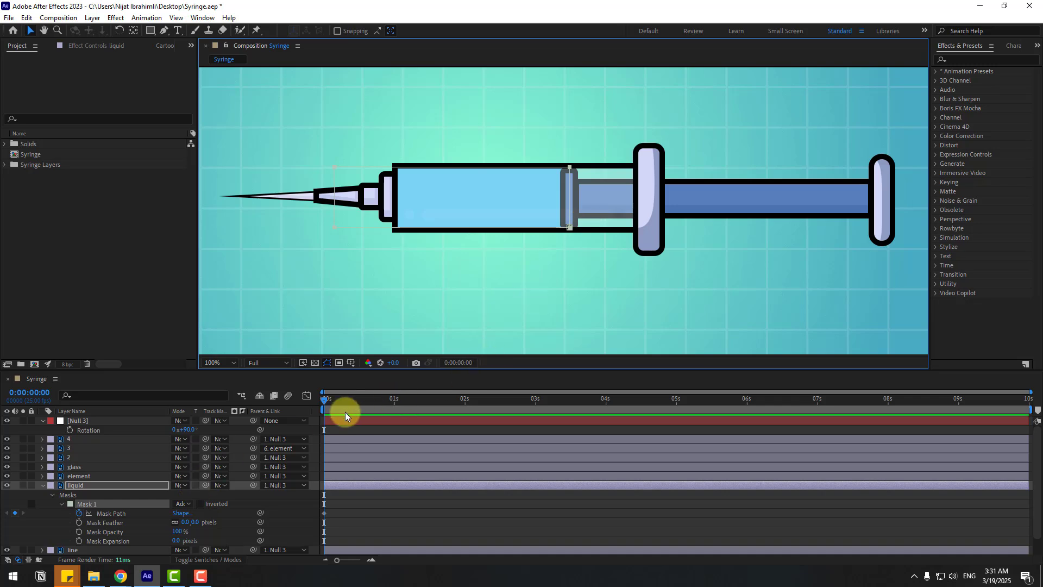
At 0:00:03:01, shift the liquid's mask to the barrel's needle end, and apply Easy Ease to both Mask Path keyframes.
{"action": "left_click_drag", "start_coordinate": [370, 404], "coordinate": [539, 410]}
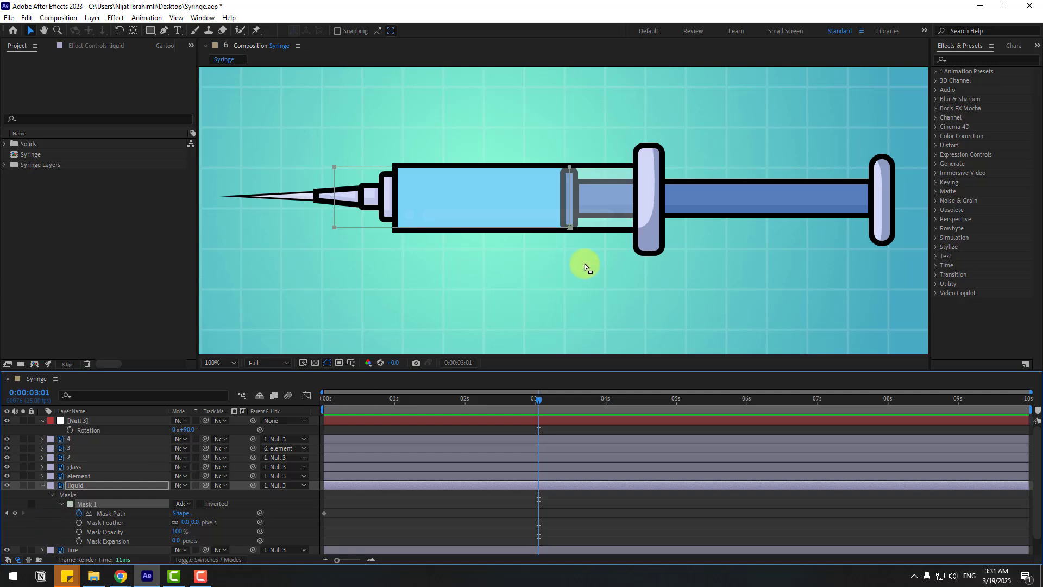
{"action": "left_click_drag", "start_coordinate": [569, 228], "coordinate": [397, 232]}
{"action": "left_click_drag", "start_coordinate": [554, 508], "coordinate": [322, 517]}
{"action": "right_click", "coordinate": [324, 512]}
{"action": "mouse_move", "coordinate": [327, 506]}
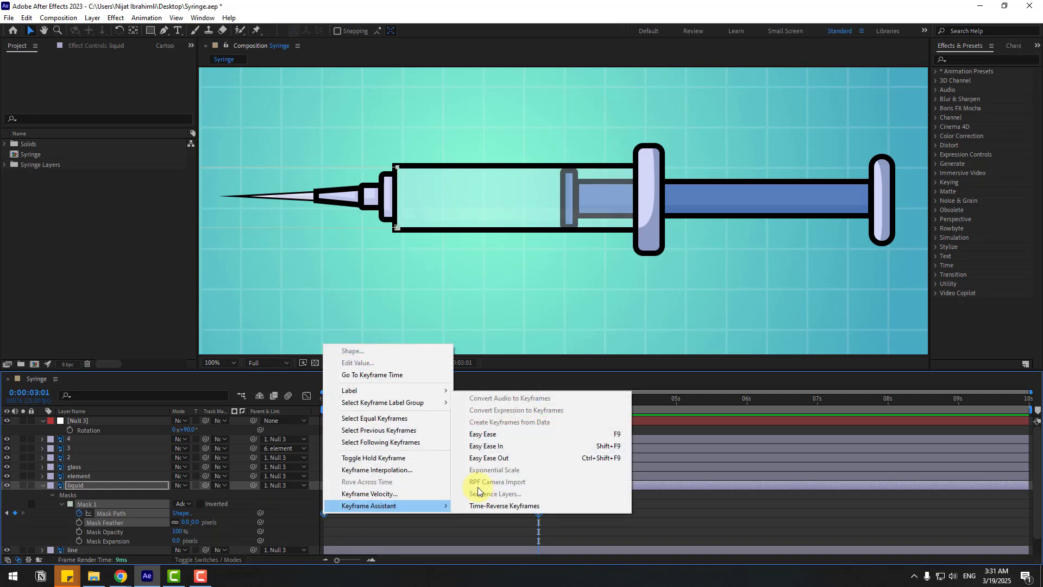
{"action": "left_click", "coordinate": [530, 429]}
Preview the liquid mask animation and return the playhead to the start of the timeline.
{"action": "key", "text": "space"}
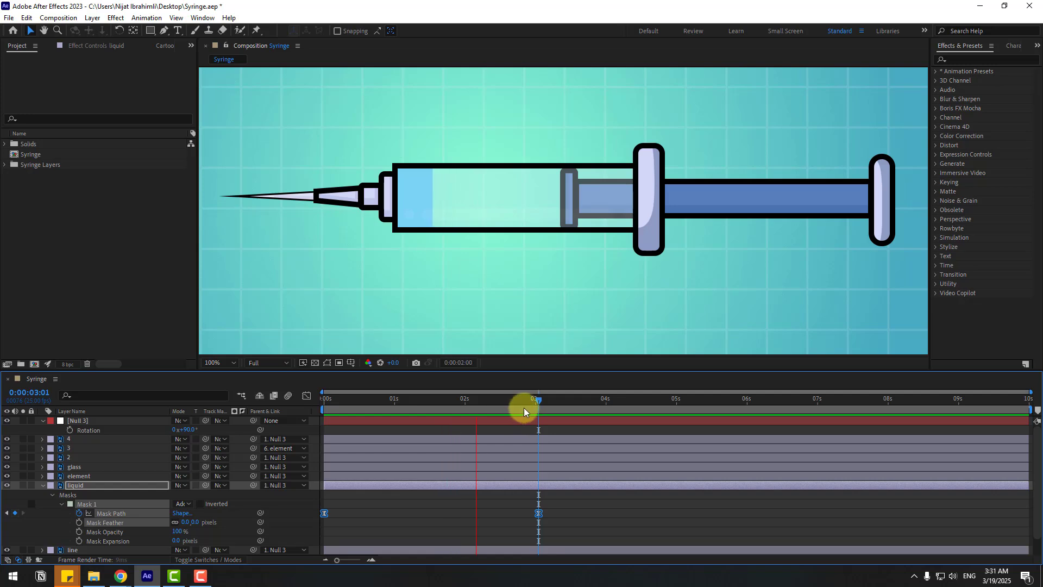
{"action": "left_click", "coordinate": [426, 399]}
{"action": "left_click_drag", "start_coordinate": [373, 402], "coordinate": [303, 401]}
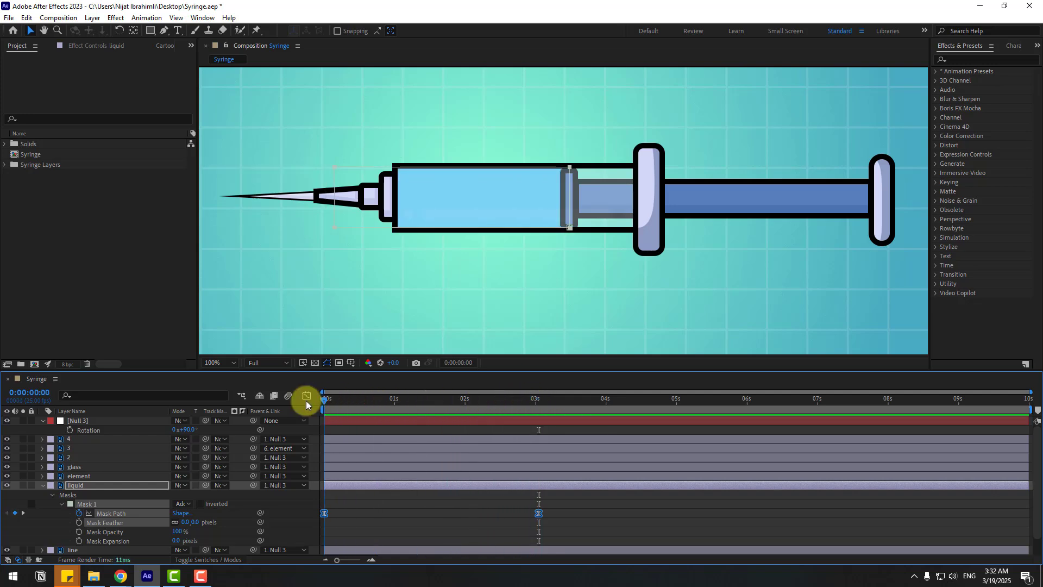
Keyframe the element layer's Position at 0 seconds and at 0:00:03:01, moving the plunger to the barrel's needle end with Position 54.5, 7.0.
{"action": "left_click", "coordinate": [82, 477]}
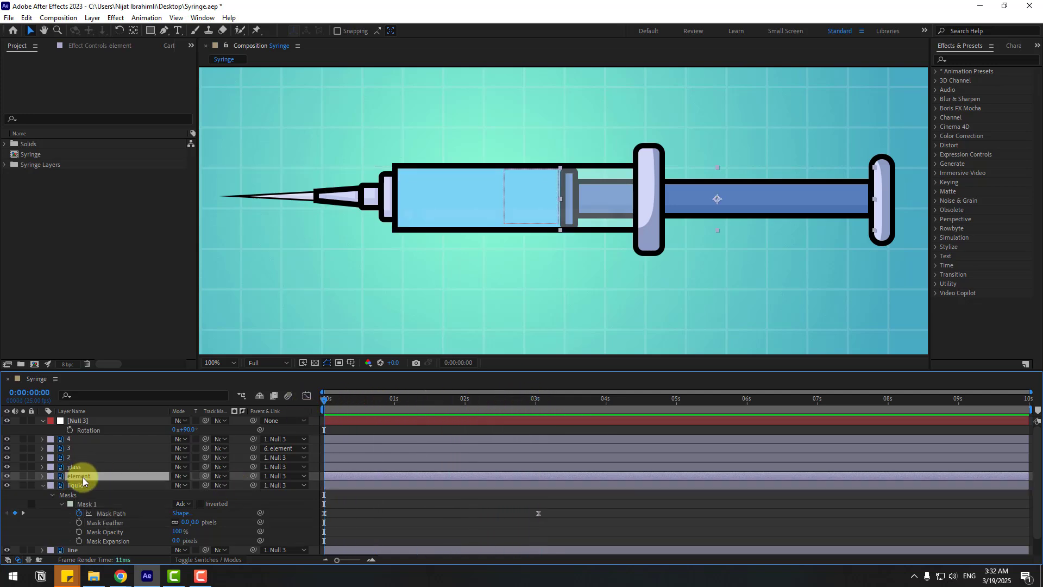
{"action": "key", "text": "p"}
{"action": "left_click", "coordinate": [70, 485]}
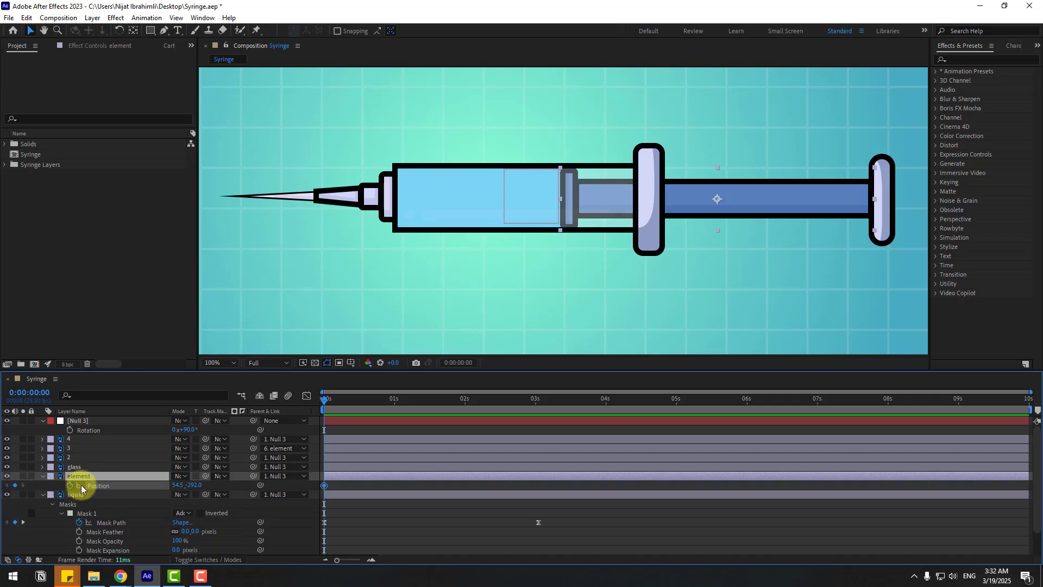
{"action": "left_click_drag", "start_coordinate": [370, 403], "coordinate": [536, 405]}
{"action": "left_click_drag", "start_coordinate": [193, 501], "coordinate": [391, 447]}
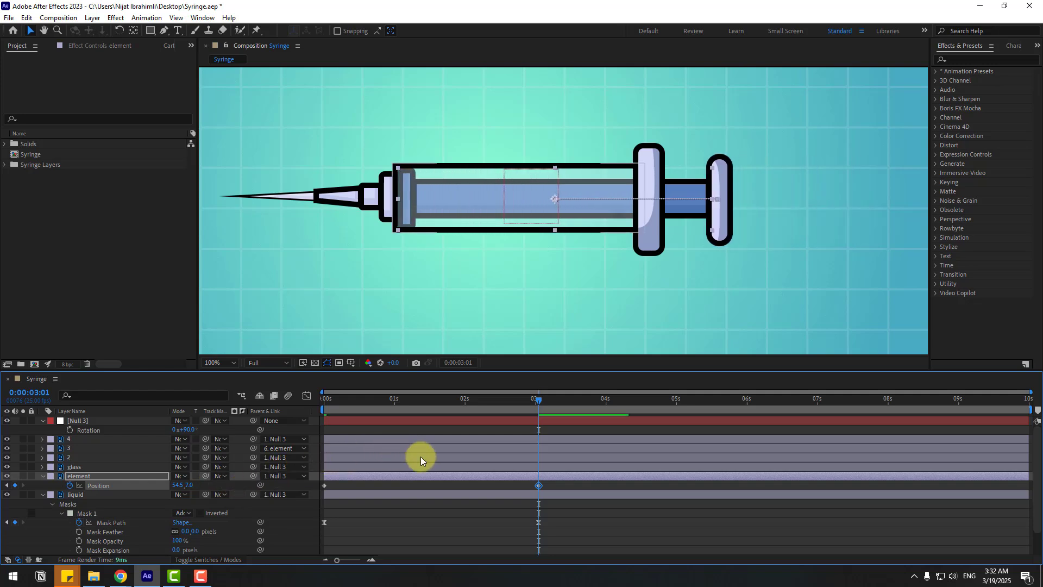
Apply Easy Ease to both of the element layer's Position keyframes, and preview the motion before returning the playhead to the start.
{"action": "left_click_drag", "start_coordinate": [548, 483], "coordinate": [315, 494]}
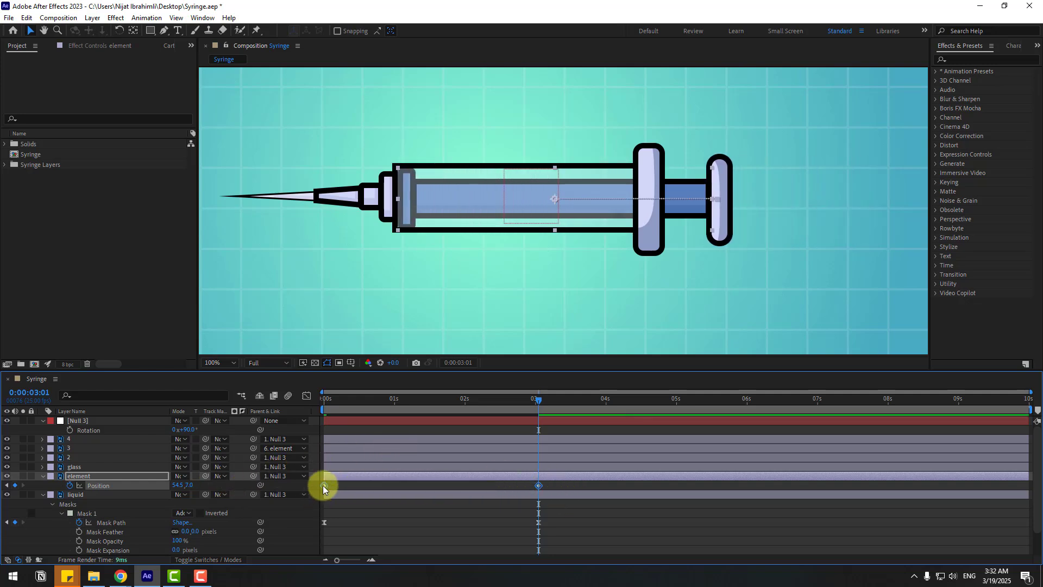
{"action": "right_click", "coordinate": [324, 485]}
{"action": "mouse_move", "coordinate": [348, 477]}
{"action": "left_click", "coordinate": [482, 406]}
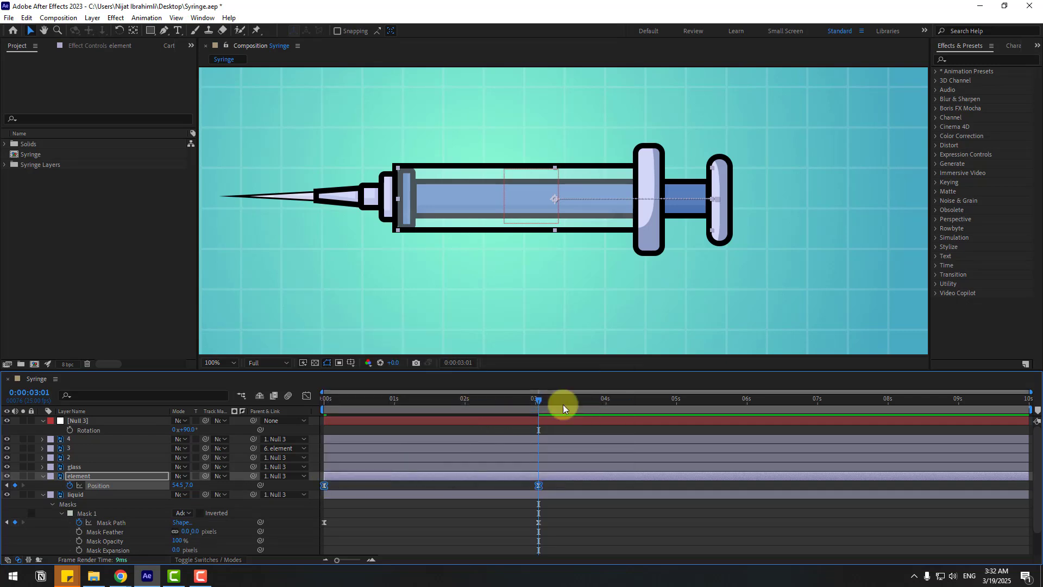
{"action": "key", "text": "space"}
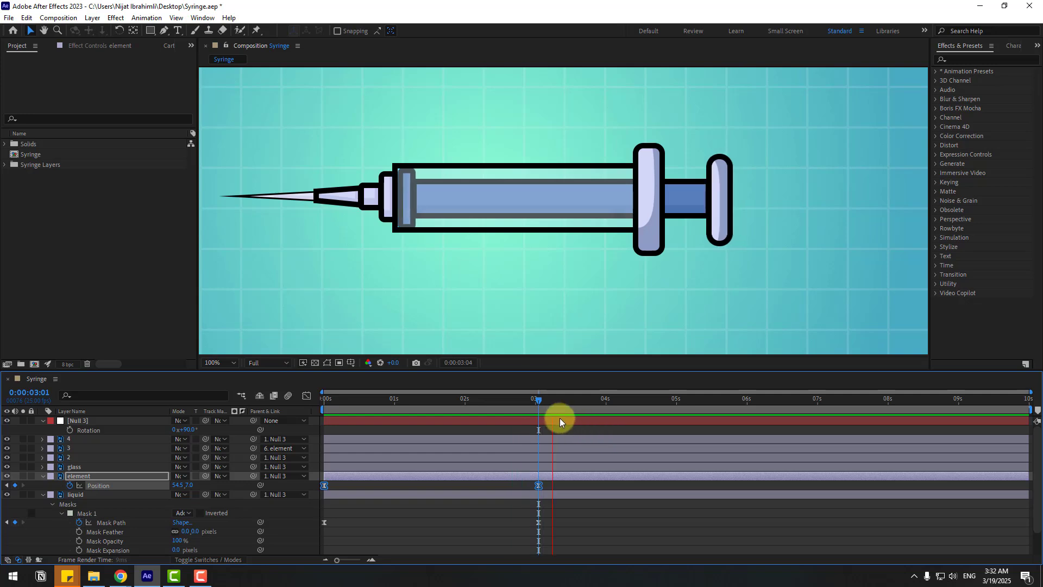
{"action": "left_click", "coordinate": [539, 407]}
{"action": "left_click_drag", "start_coordinate": [539, 406], "coordinate": [298, 414]}
Collapse the open layer properties and create a new 1920 x 1080 black solid named bubbles.
{"action": "left_click", "coordinate": [42, 477]}
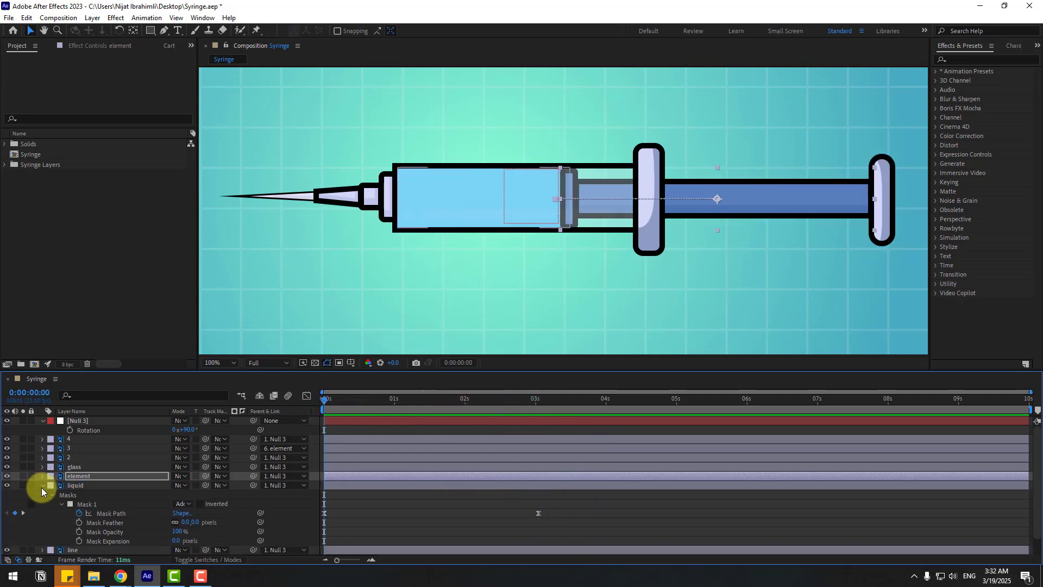
{"action": "left_click", "coordinate": [42, 487]}
{"action": "left_click", "coordinate": [93, 524]}
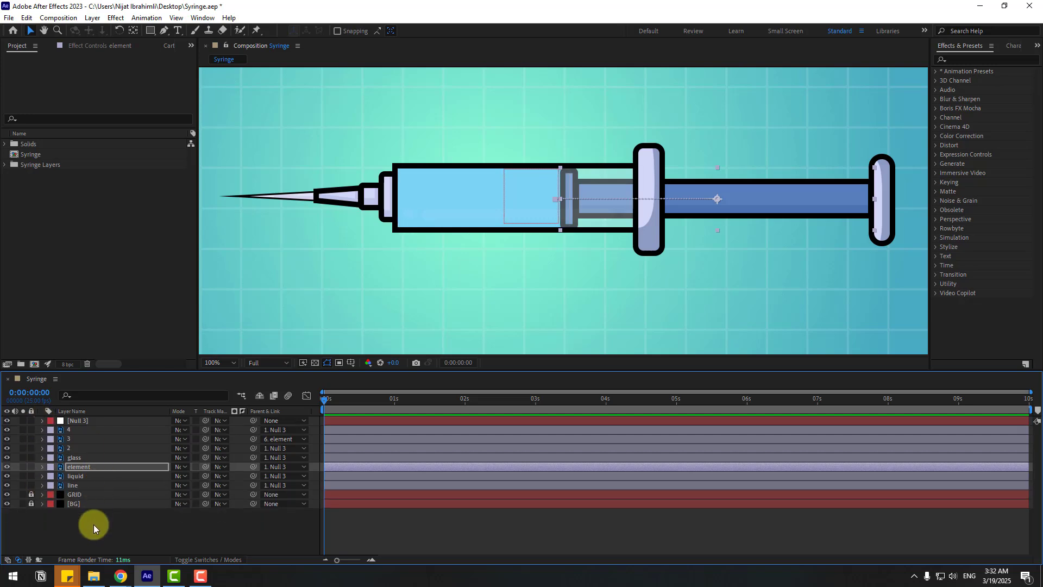
{"action": "right_click", "coordinate": [95, 525]}
{"action": "mouse_move", "coordinate": [179, 402]}
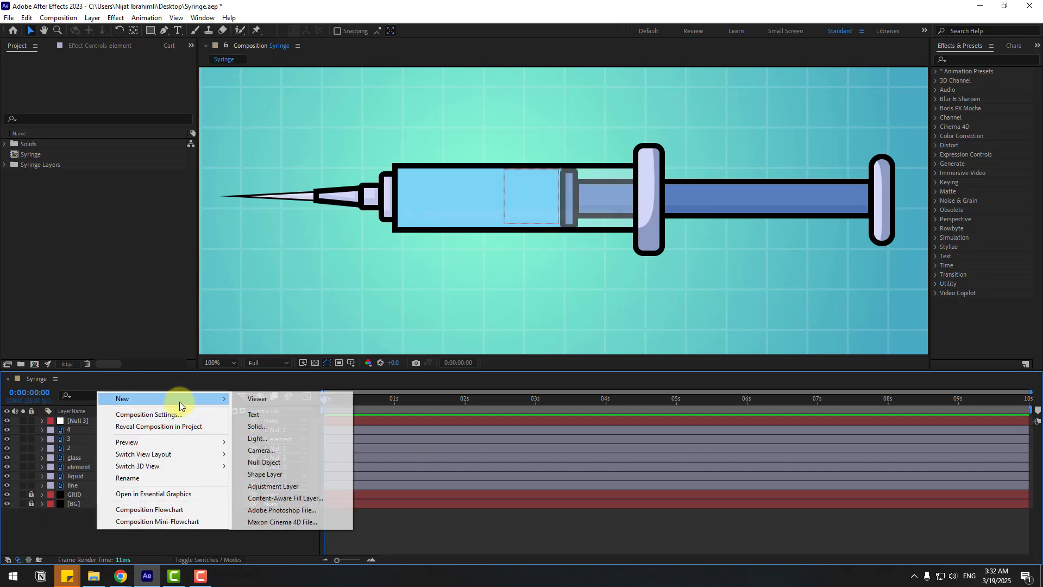
{"action": "left_click", "coordinate": [261, 429]}
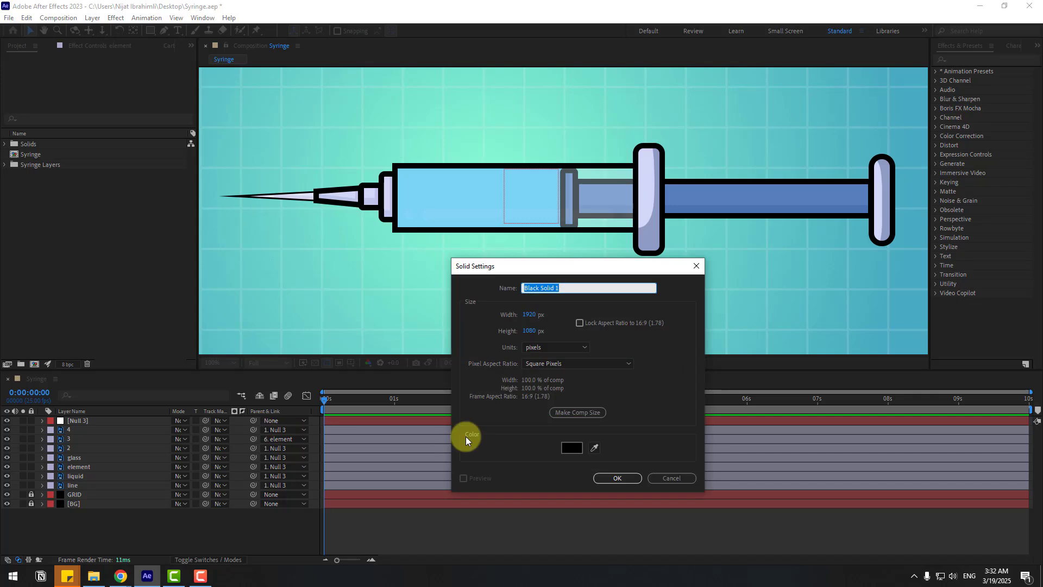
{"action": "type", "text": "bubbles"}
{"action": "left_click", "coordinate": [631, 481]}
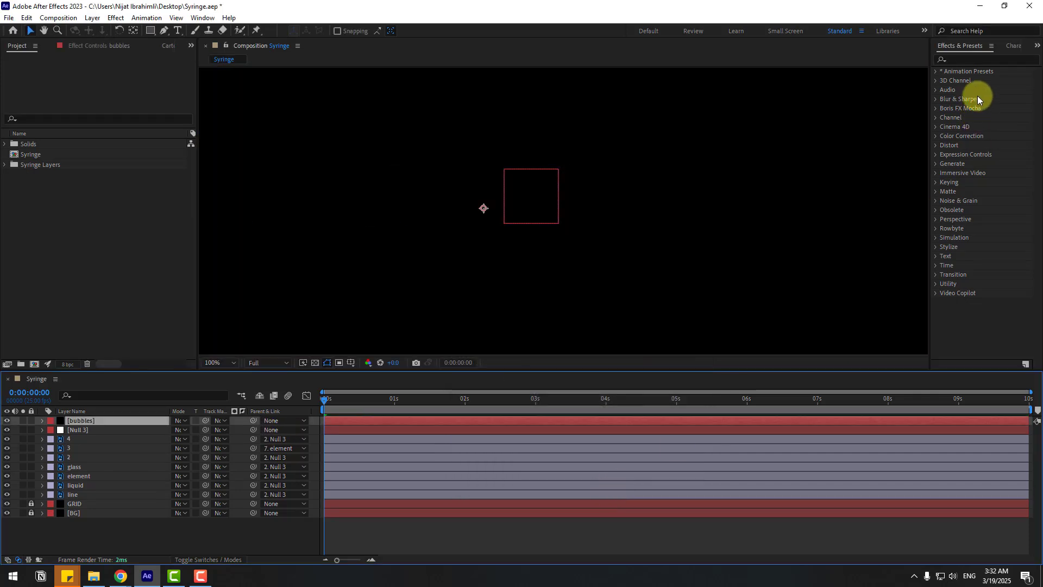
Apply the CC Bubbles effect to the bubbles layer and set its Shading Type to None.
{"action": "left_click", "coordinate": [980, 59]}
{"action": "type", "text": "bubbl"}
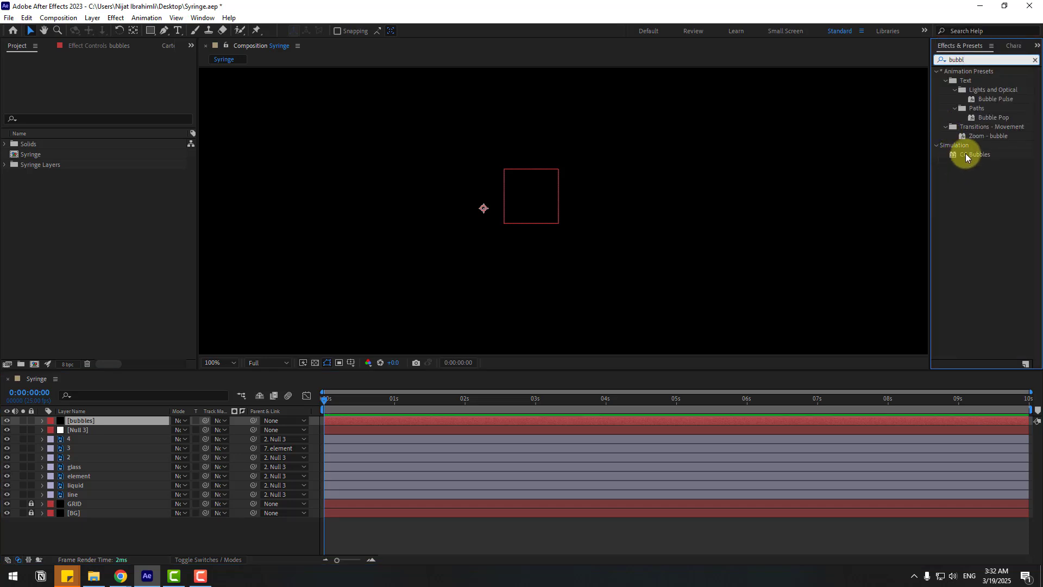
{"action": "left_click_drag", "start_coordinate": [976, 155], "coordinate": [83, 419]}
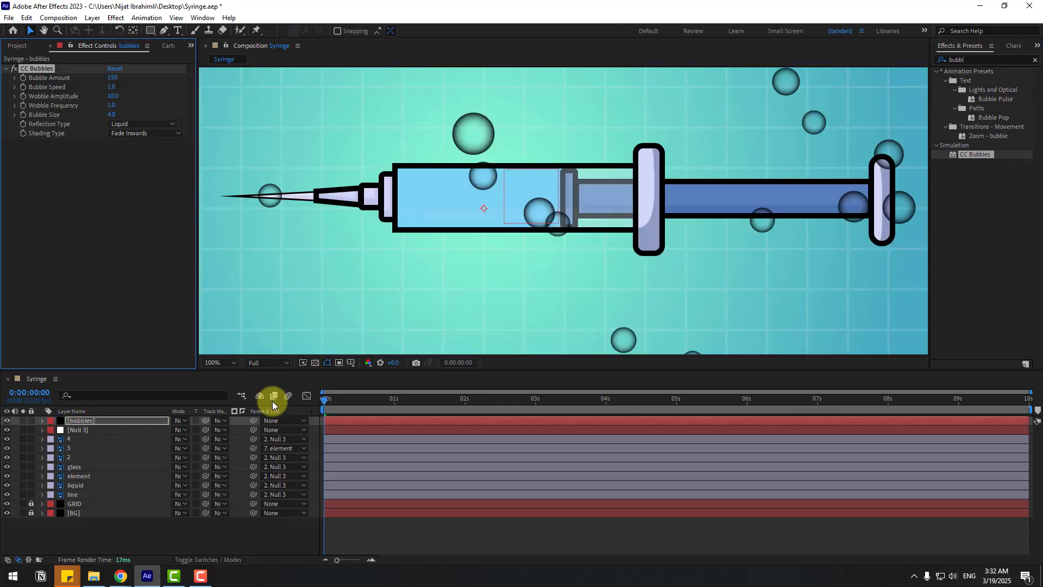
{"action": "mouse_move", "coordinate": [326, 399]}
{"action": "left_mouse_down"}
{"action": "mouse_move", "coordinate": [533, 374]}
{"action": "mouse_move", "coordinate": [324, 384]}
{"action": "left_mouse_up"}
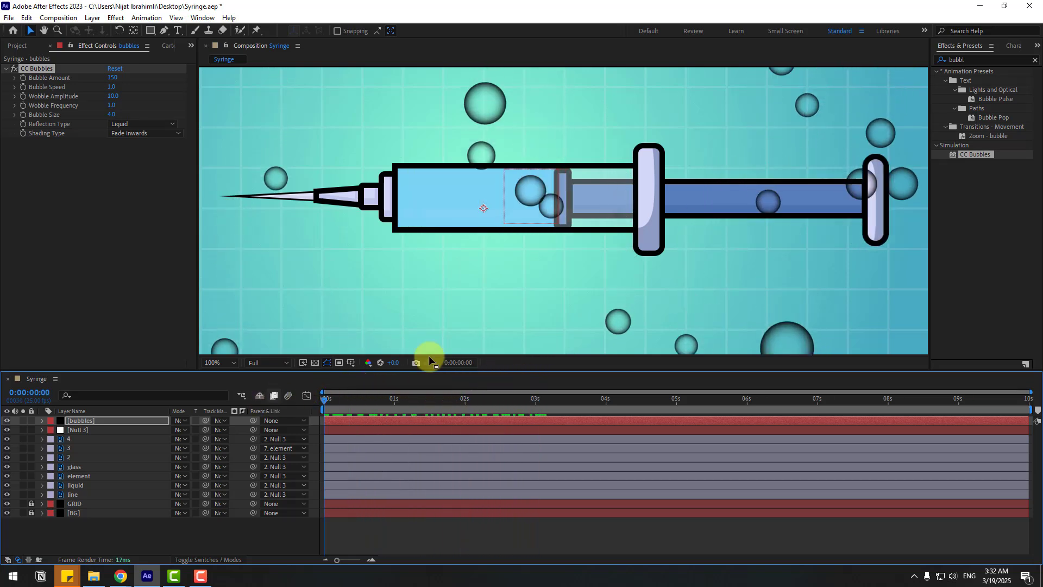
{"action": "left_click", "coordinate": [125, 132]}
{"action": "left_click", "coordinate": [139, 145]}
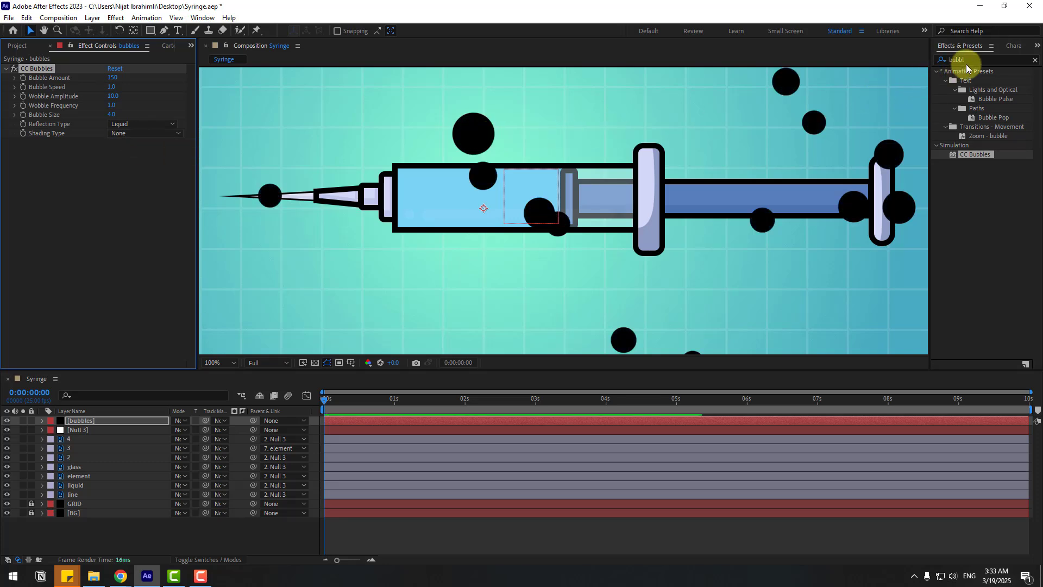
Apply the Fill effect to the bubbles layer and set its color to a medium blue darker than the liquid.
{"action": "left_click", "coordinate": [938, 59]}
{"action": "type", "text": "fill"}
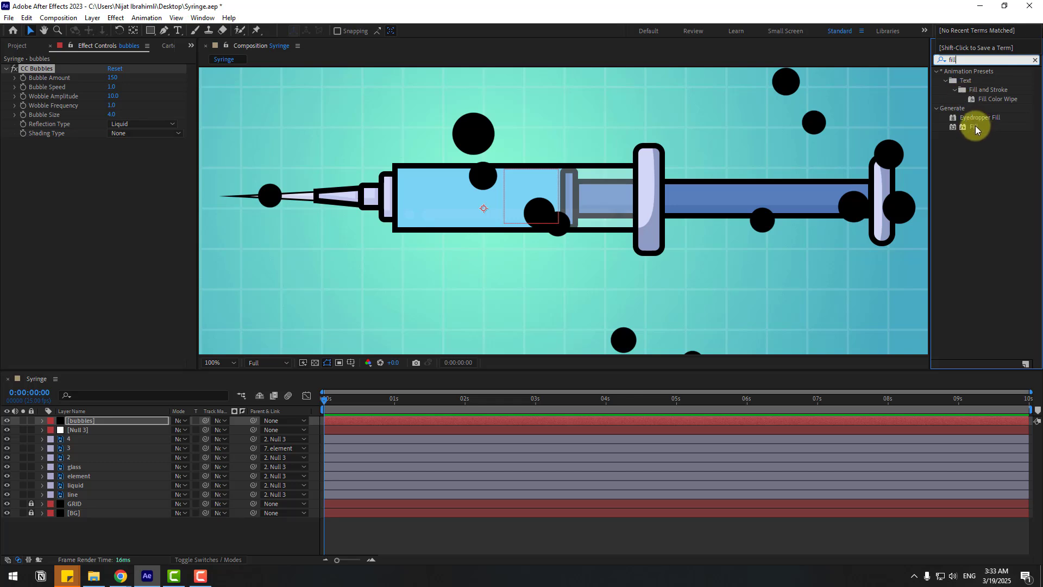
{"action": "left_click_drag", "start_coordinate": [975, 126], "coordinate": [88, 418]}
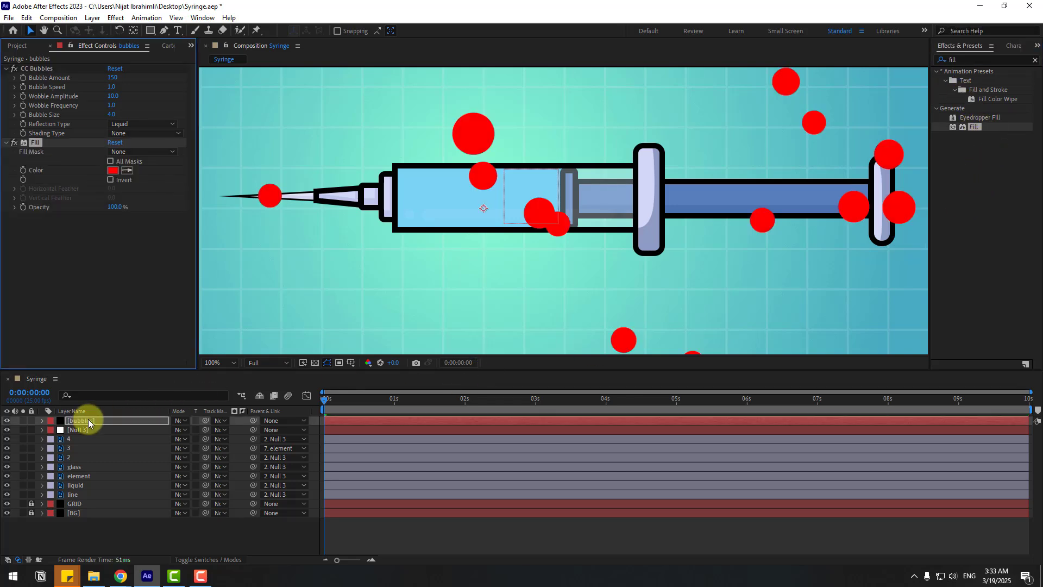
{"action": "left_click", "coordinate": [112, 171]}
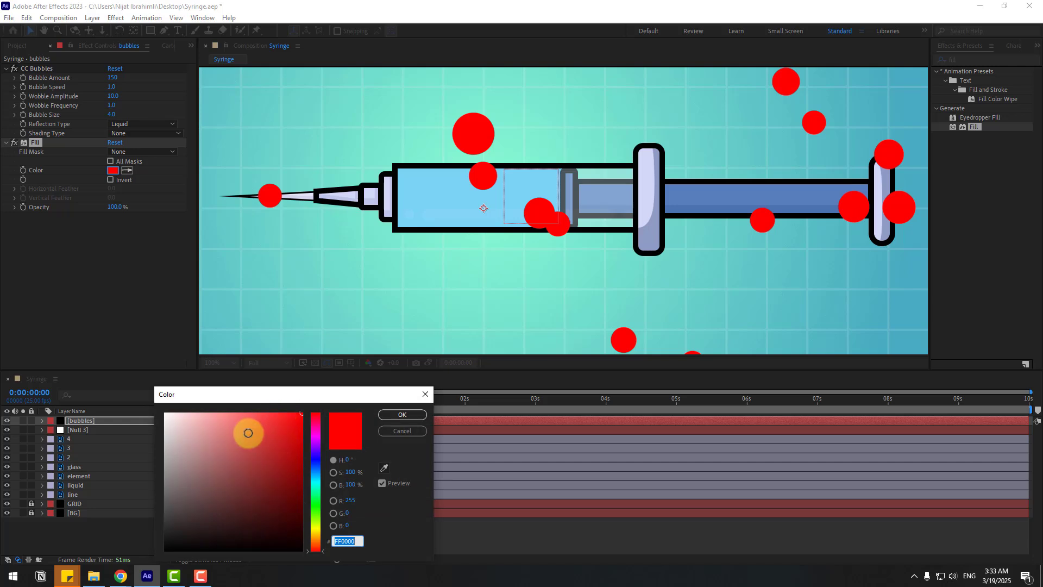
{"action": "left_click", "coordinate": [315, 472]}
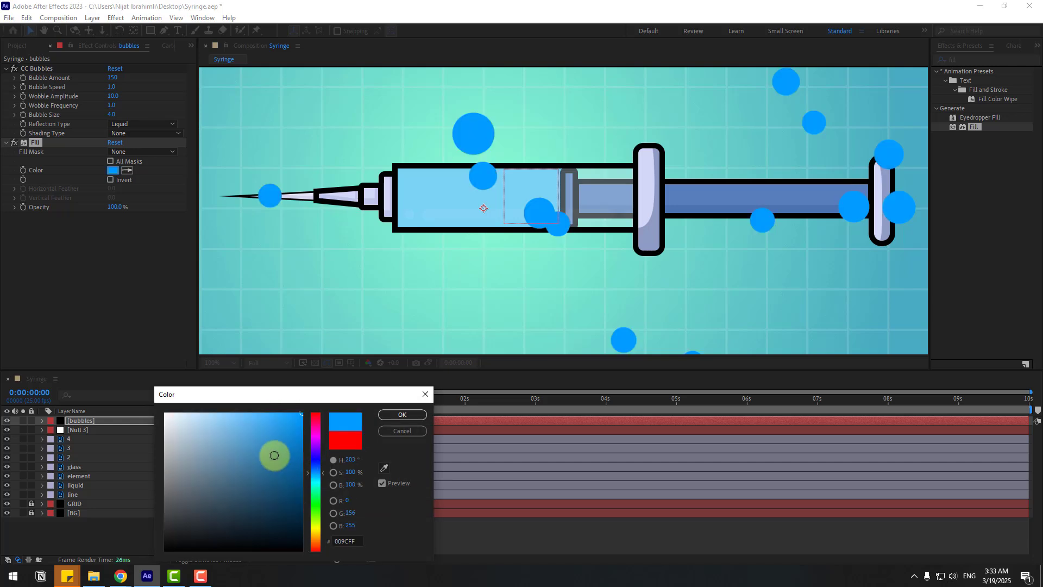
{"action": "mouse_move", "coordinate": [275, 456]}
{"action": "left_mouse_down"}
{"action": "mouse_move", "coordinate": [256, 407]}
{"action": "mouse_move", "coordinate": [240, 413]}
{"action": "mouse_move", "coordinate": [293, 418]}
{"action": "mouse_move", "coordinate": [277, 417]}
{"action": "left_mouse_up"}
{"action": "left_click", "coordinate": [397, 414]}
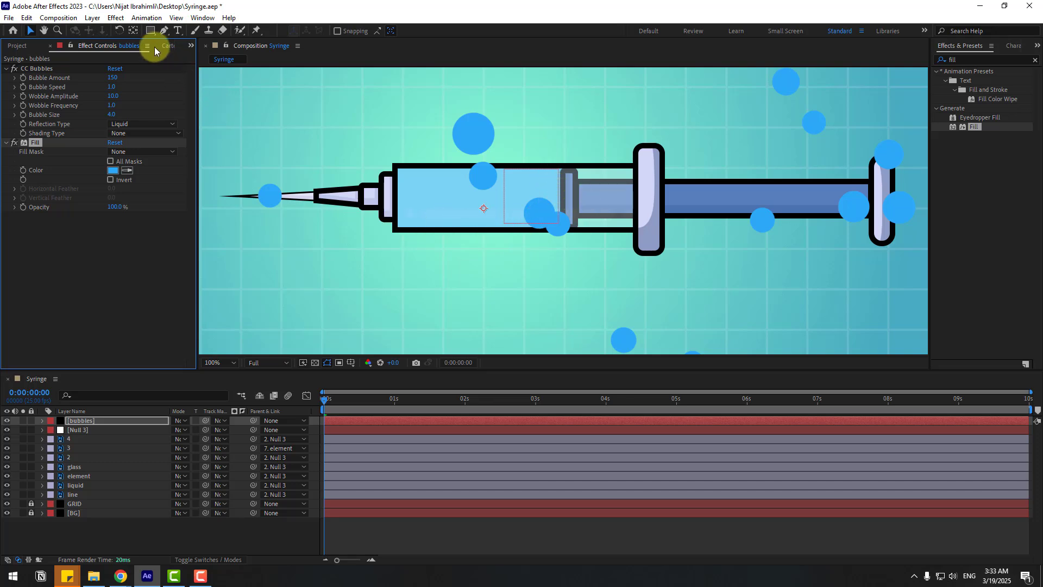
Draw a rectangular mask on the bubbles layer around the liquid area, from the barrel's needle end to the plunger head.
{"action": "left_click", "coordinate": [149, 32]}
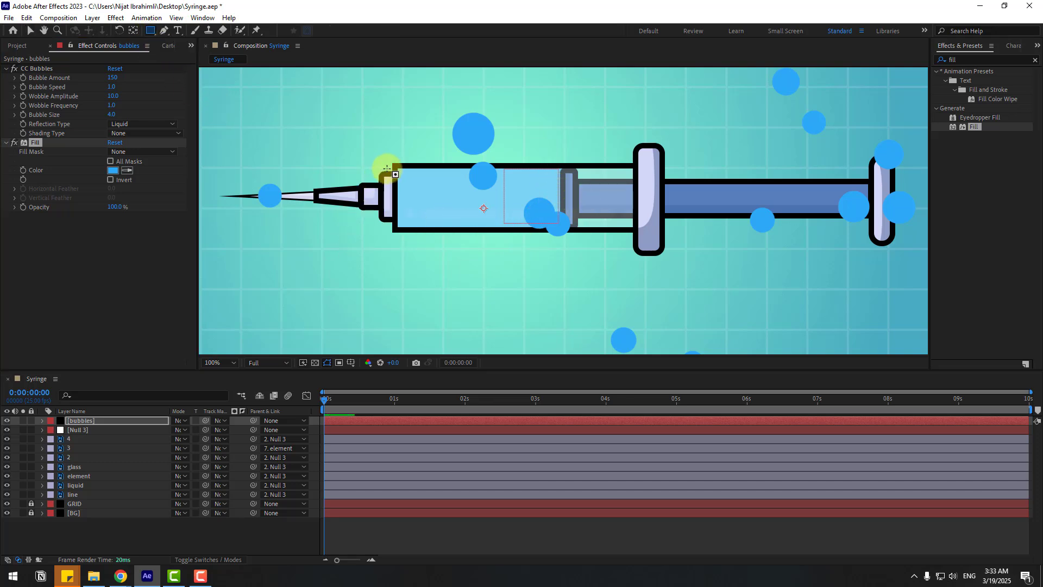
{"action": "left_click_drag", "start_coordinate": [394, 165], "coordinate": [565, 220]}
{"action": "left_click", "coordinate": [32, 31]}
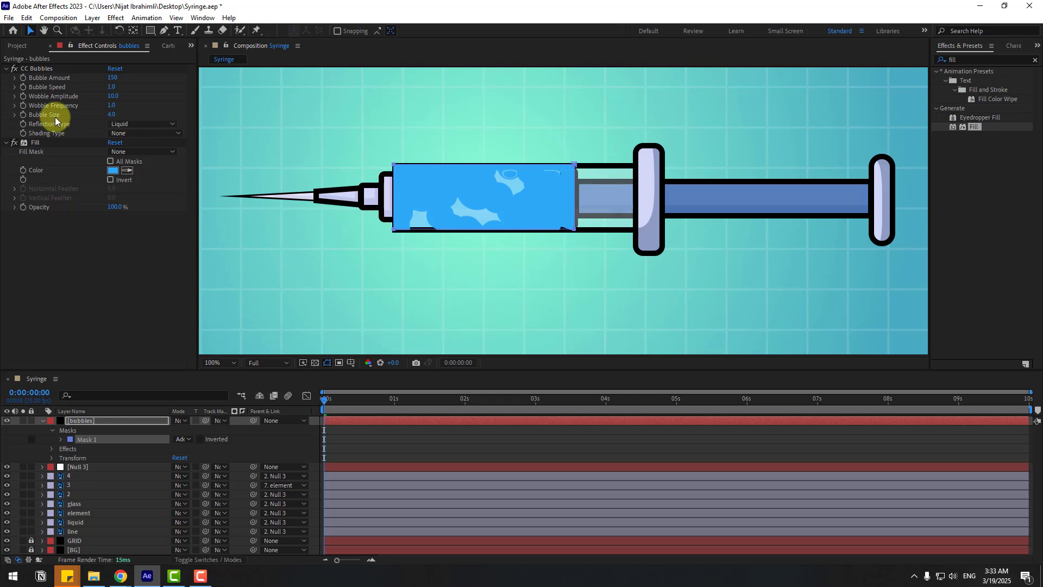
Set the CC Bubbles Bubble Size to 1.0 and preview the bubbles.
{"action": "left_click", "coordinate": [113, 114]}
{"action": "type", "text": "1"}
{"action": "key", "text": "Return"}
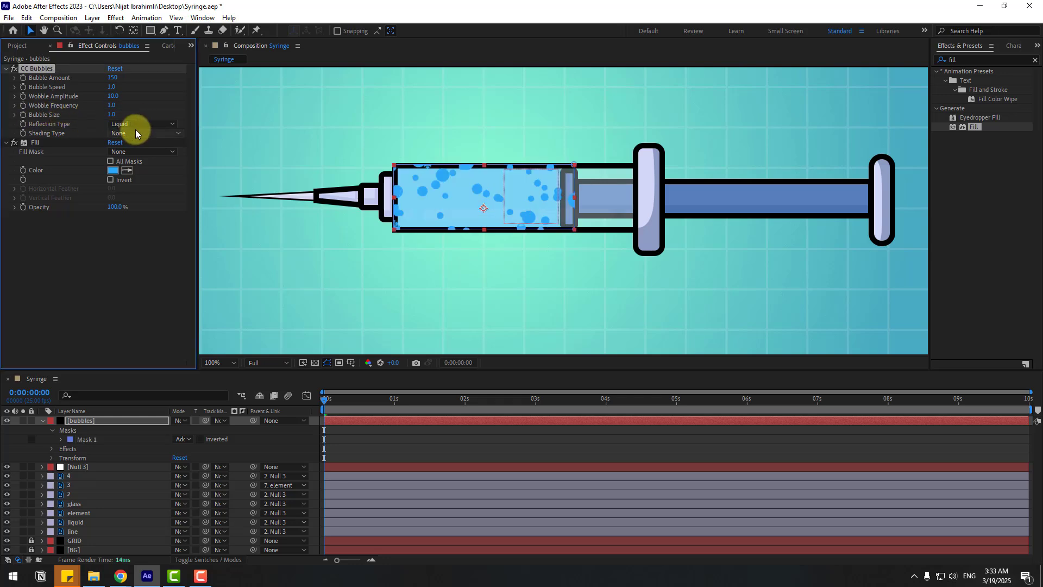
{"action": "key", "text": "space"}
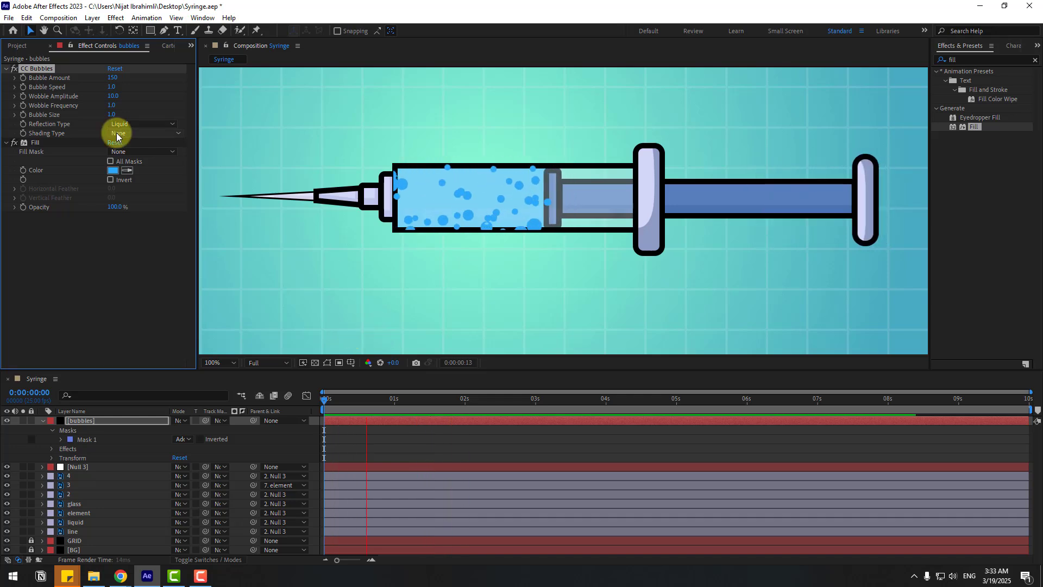
{"action": "key", "text": "space"}
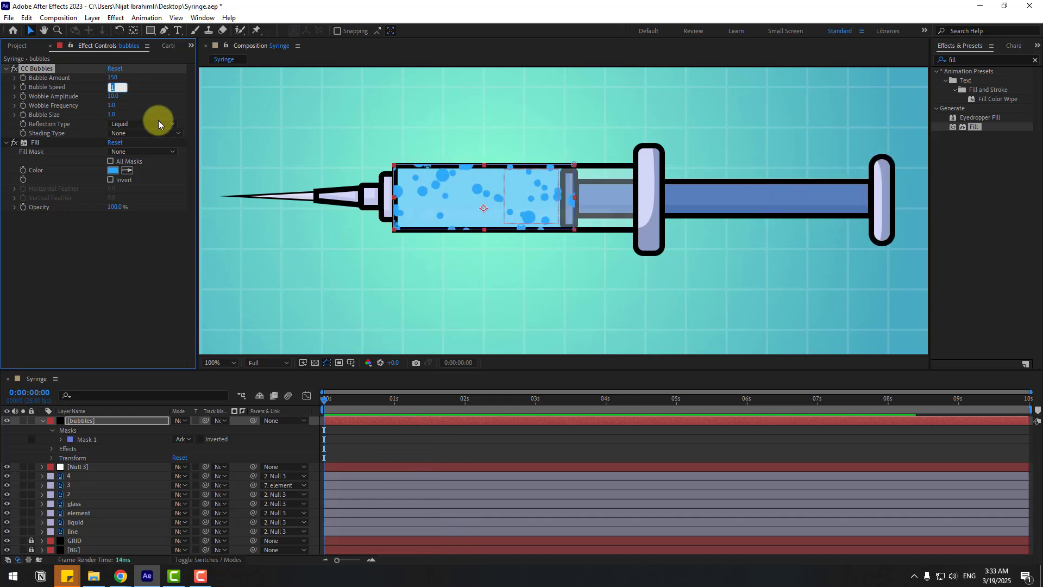
Set the CC Bubbles Bubble Speed to 0.3 and preview the slower motion.
{"action": "type", "text": "0."}
{"action": "type", "text": "3"}
{"action": "key", "text": "Return"}
{"action": "key", "text": "space"}
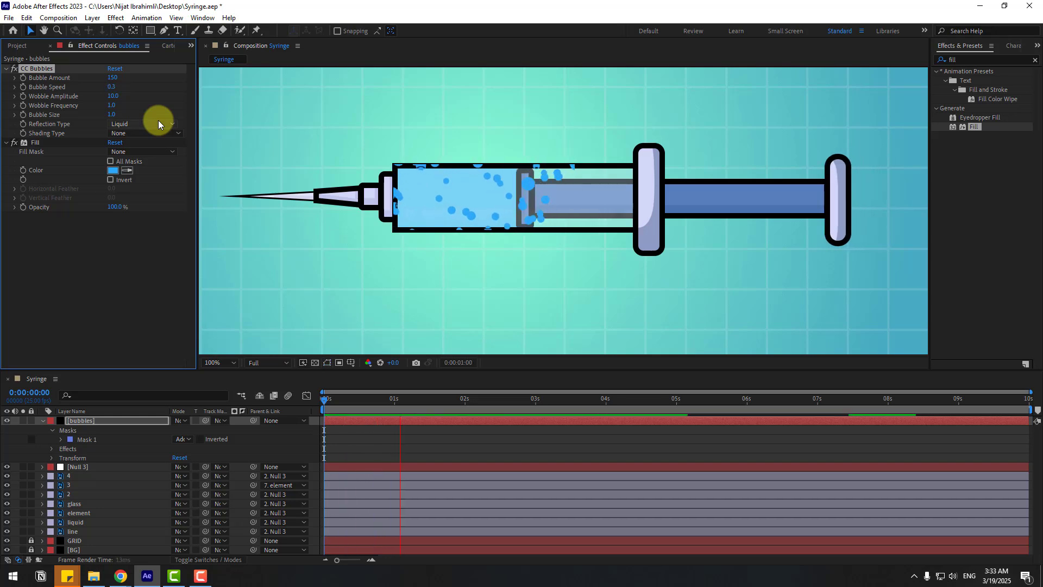
{"action": "key", "text": "space"}
Move the bubbles layer between the element and liquid layers and set the liquid layer as its track matte.
{"action": "left_click", "coordinate": [41, 420]}
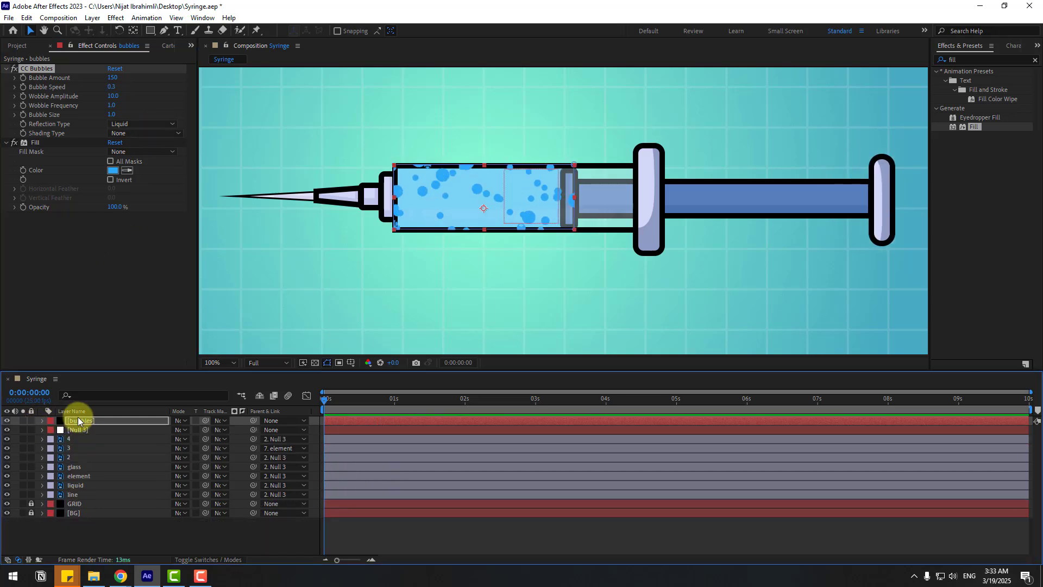
{"action": "left_click_drag", "start_coordinate": [79, 420], "coordinate": [108, 477]}
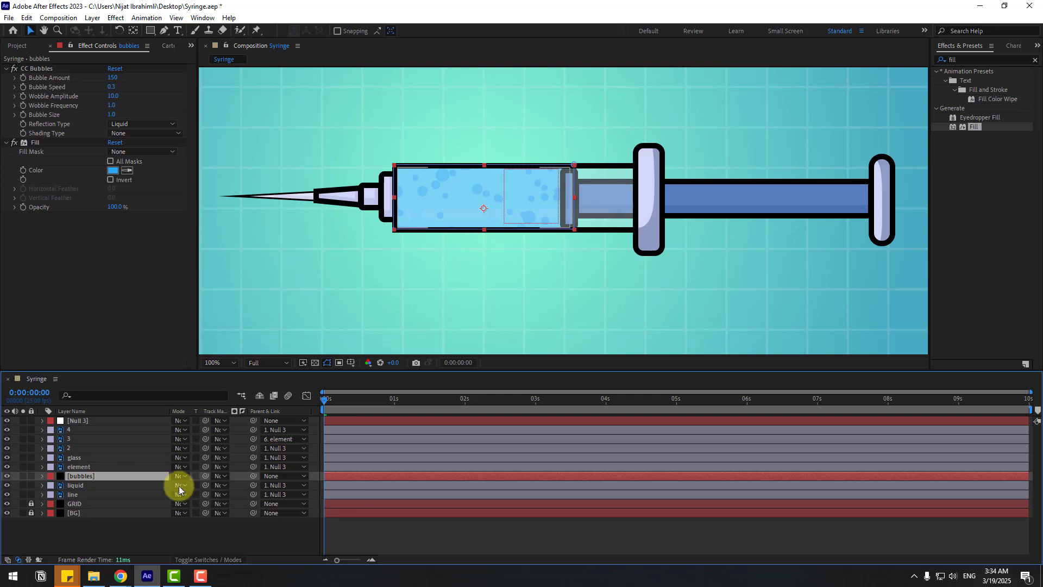
{"action": "left_click", "coordinate": [193, 558]}
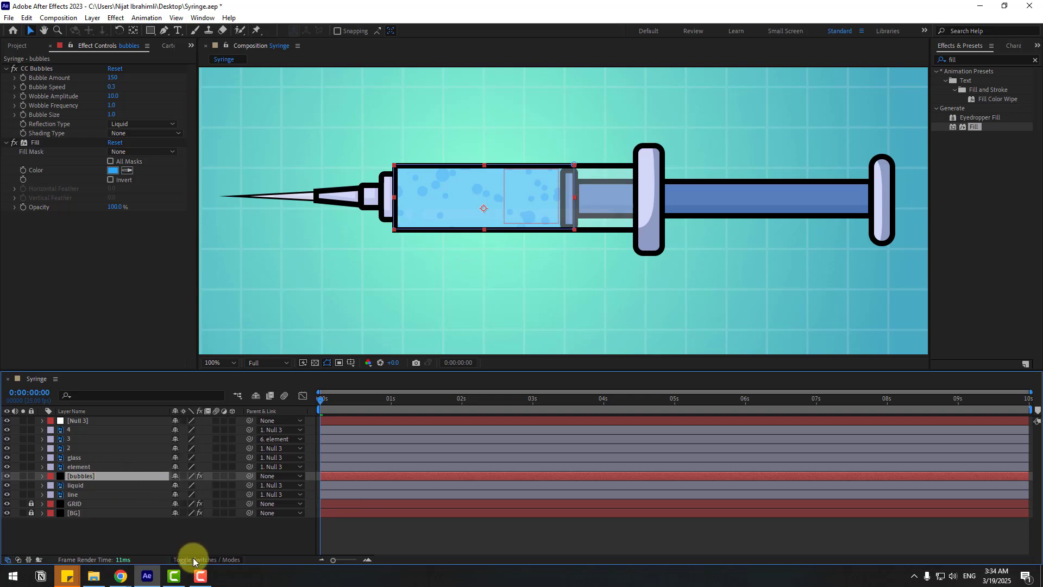
{"action": "left_click", "coordinate": [193, 558]}
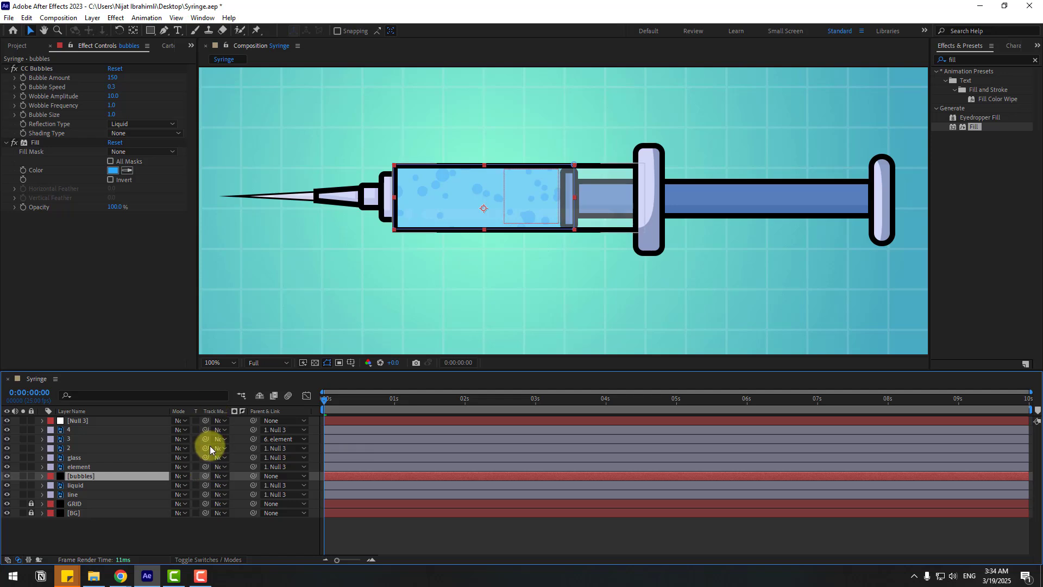
{"action": "left_click_drag", "start_coordinate": [205, 476], "coordinate": [73, 487]}
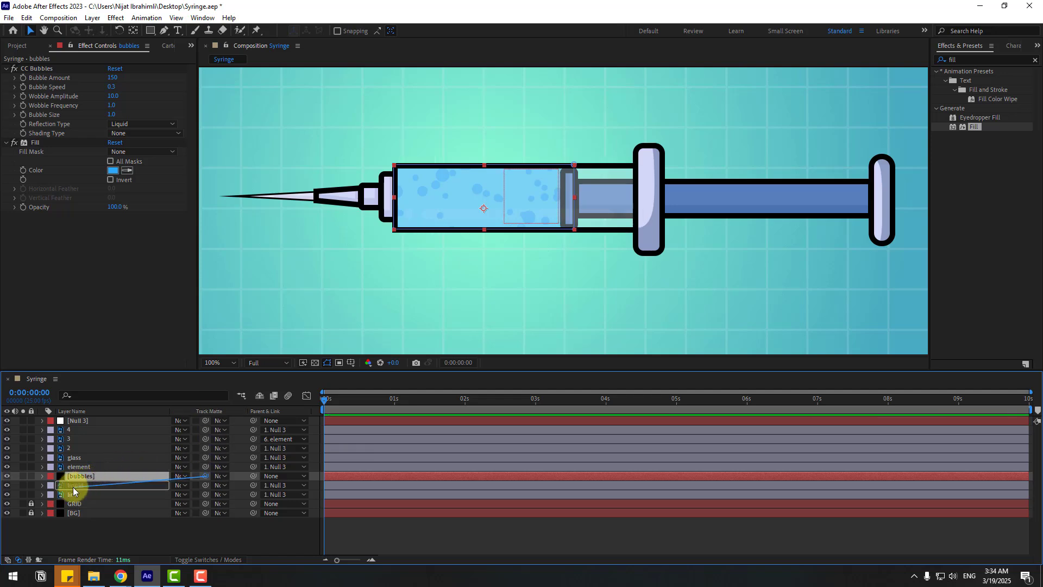
Turn the liquid layer's visibility back on and preview the bubbles inside the emptying liquid.
{"action": "left_click", "coordinate": [82, 488]}
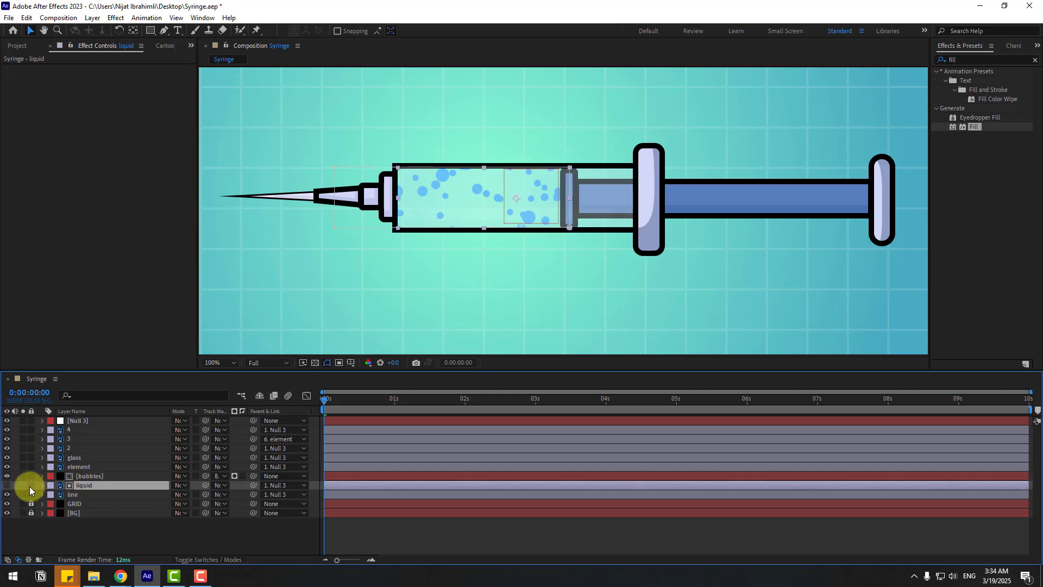
{"action": "left_click", "coordinate": [7, 486]}
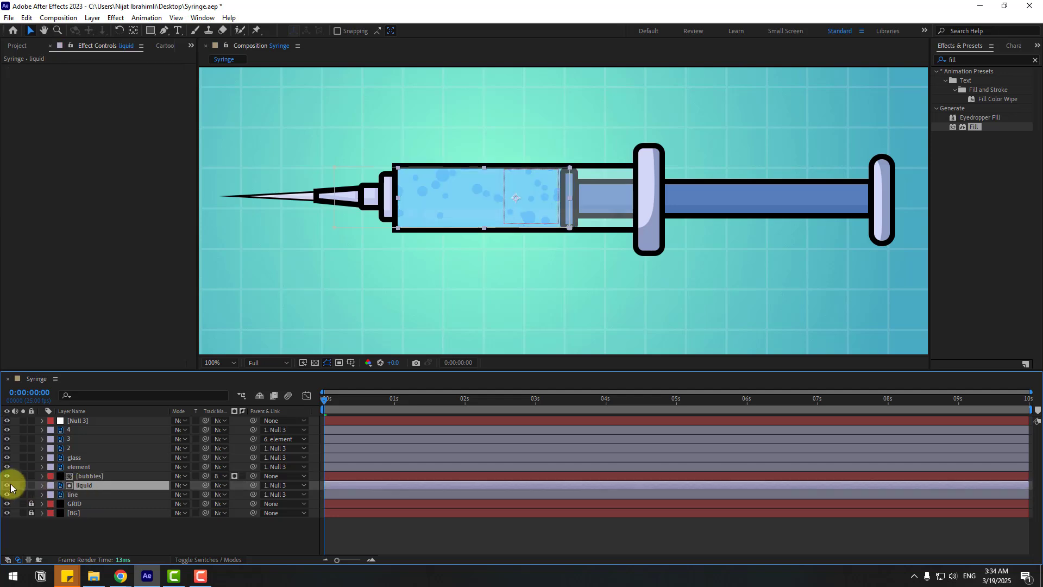
{"action": "key", "text": "space"}
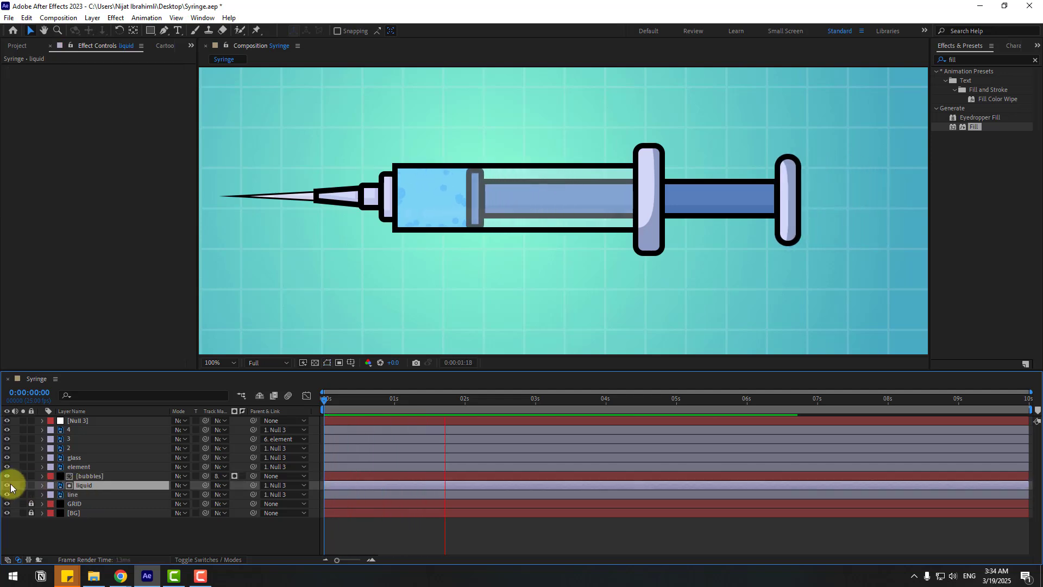
{"action": "key", "text": "space"}
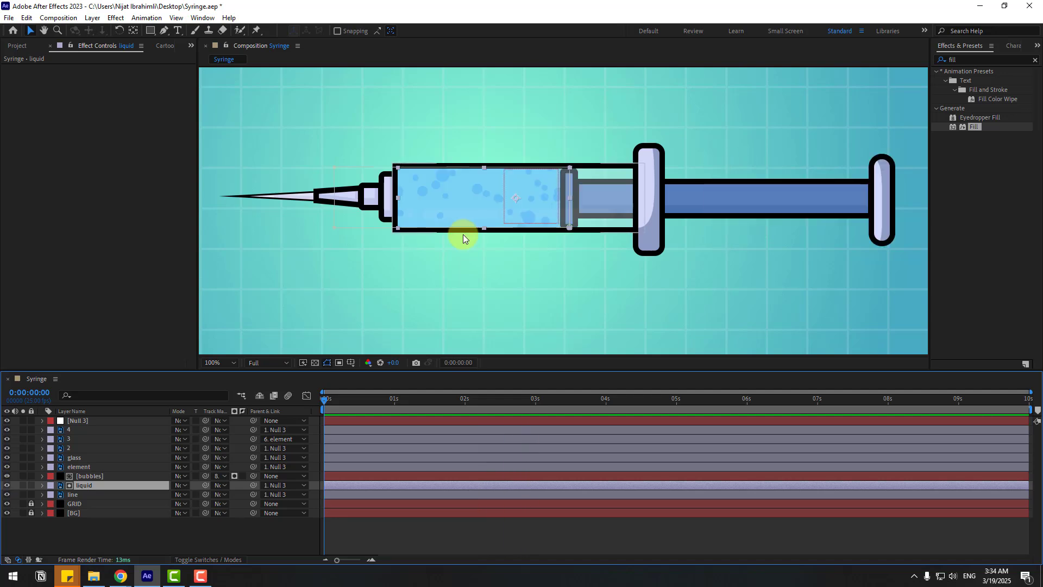
With no layer selected, draw a closed teardrop shape with the Pen tool in the empty area beside the needle tip.
{"action": "left_click_drag", "start_coordinate": [360, 245], "coordinate": [417, 246]}
{"action": "left_click", "coordinate": [113, 535]}
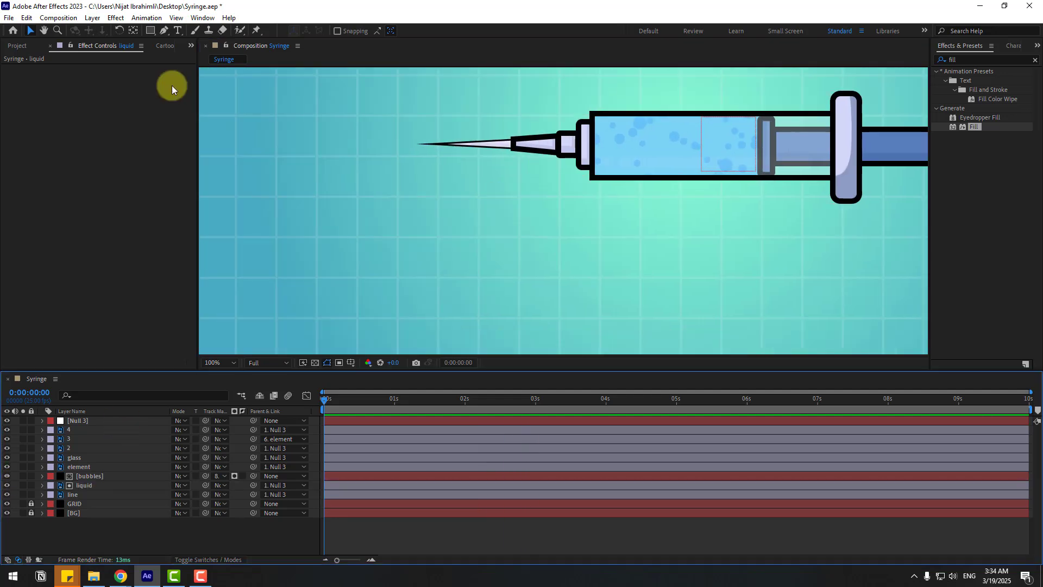
{"action": "left_click", "coordinate": [164, 31]}
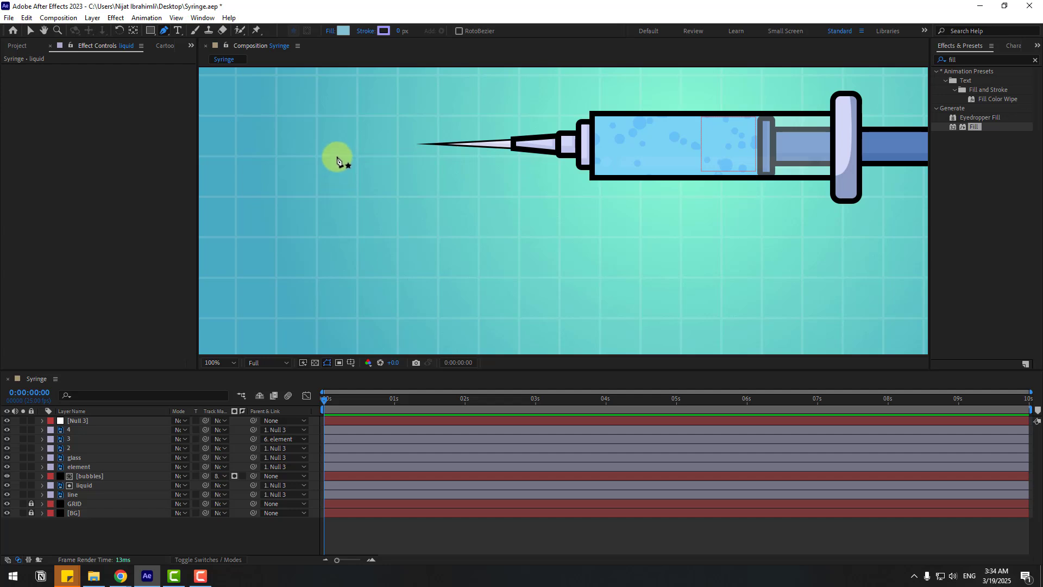
{"action": "left_click", "coordinate": [337, 146]}
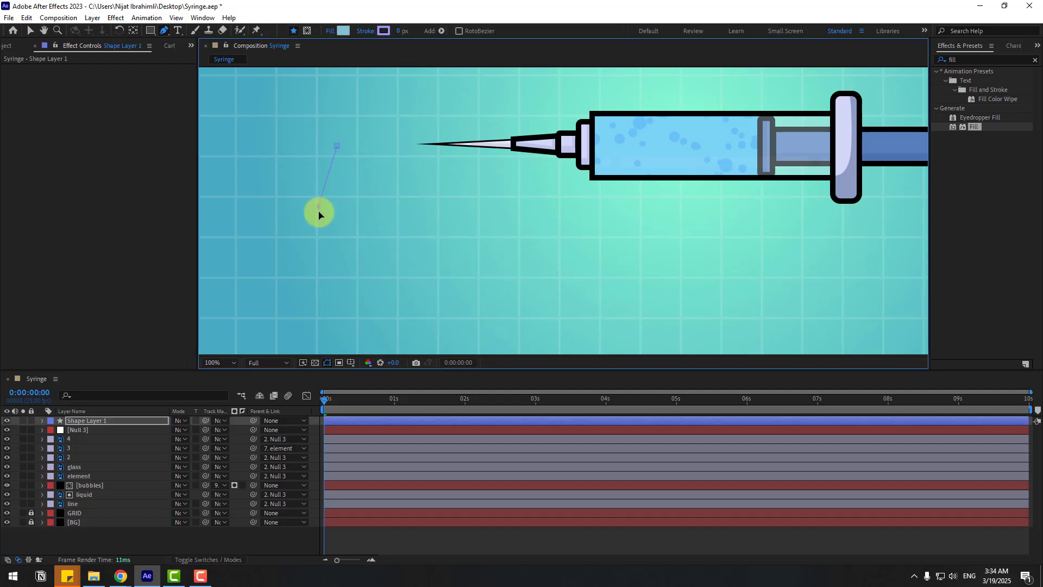
{"action": "left_click_drag", "start_coordinate": [318, 206], "coordinate": [326, 219]}
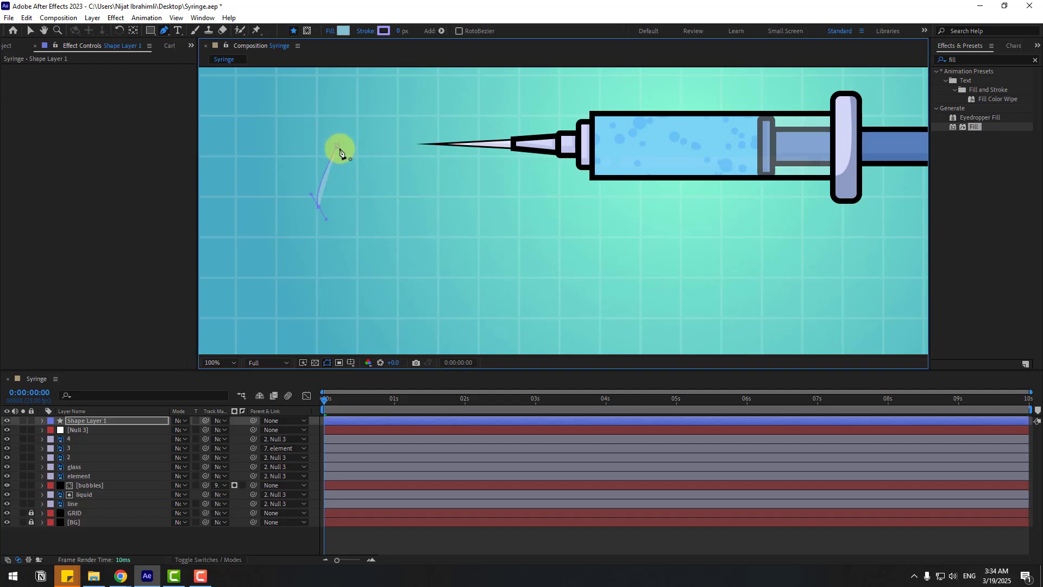
{"action": "left_click", "coordinate": [339, 151]}
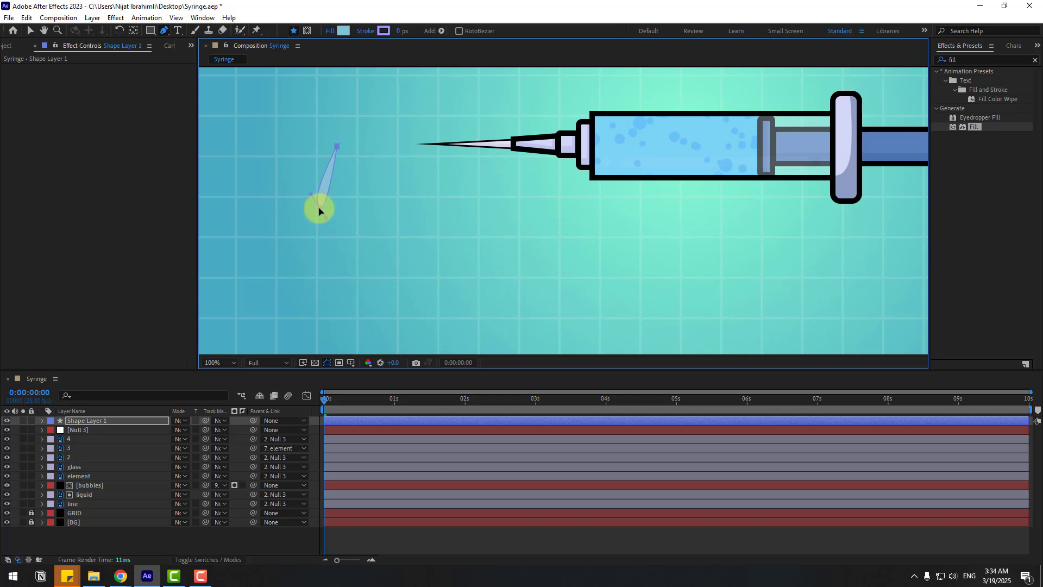
{"action": "left_click_drag", "start_coordinate": [319, 209], "coordinate": [369, 214]}
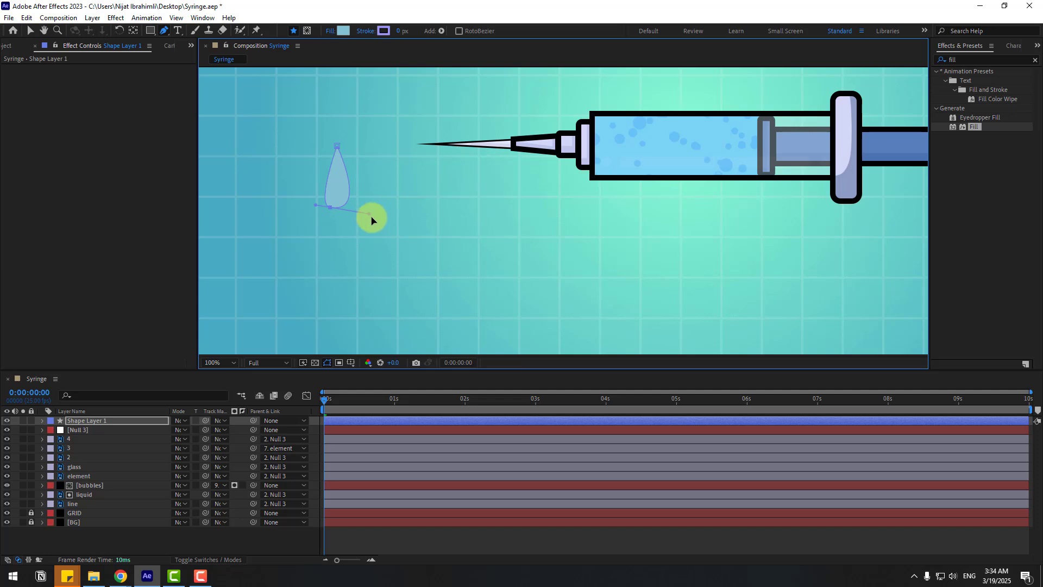
Change the teardrop shape's fill to a bright, fully saturated light blue.
{"action": "left_click", "coordinate": [31, 30]}
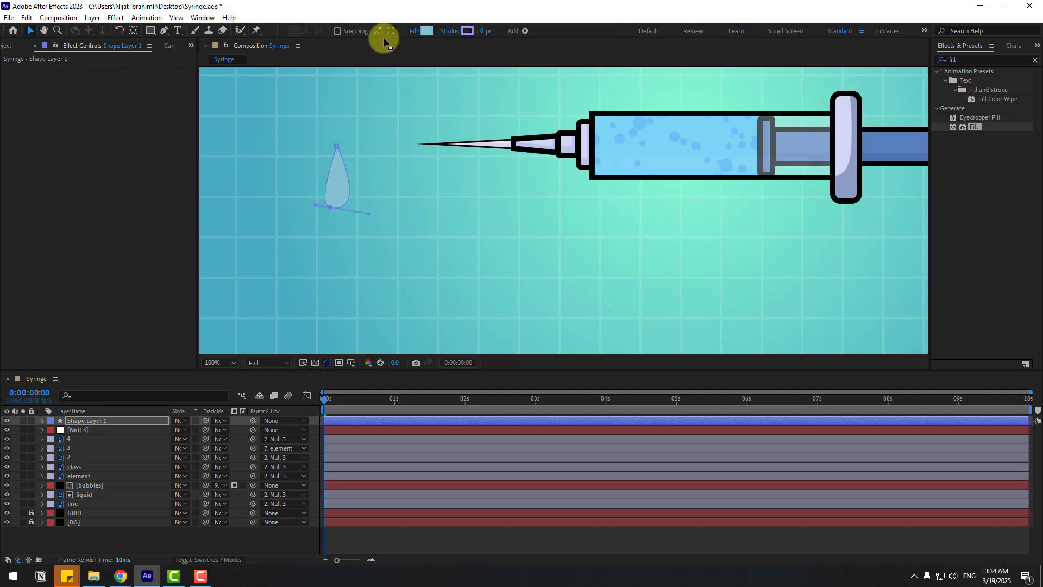
{"action": "left_click", "coordinate": [426, 31]}
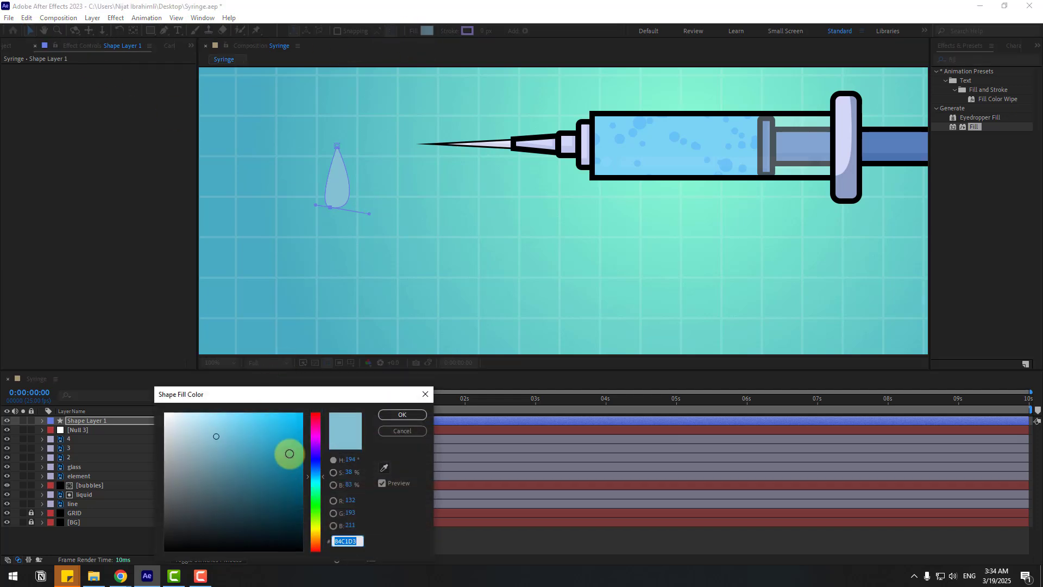
{"action": "left_click_drag", "start_coordinate": [290, 454], "coordinate": [304, 405]}
{"action": "left_click", "coordinate": [401, 415]}
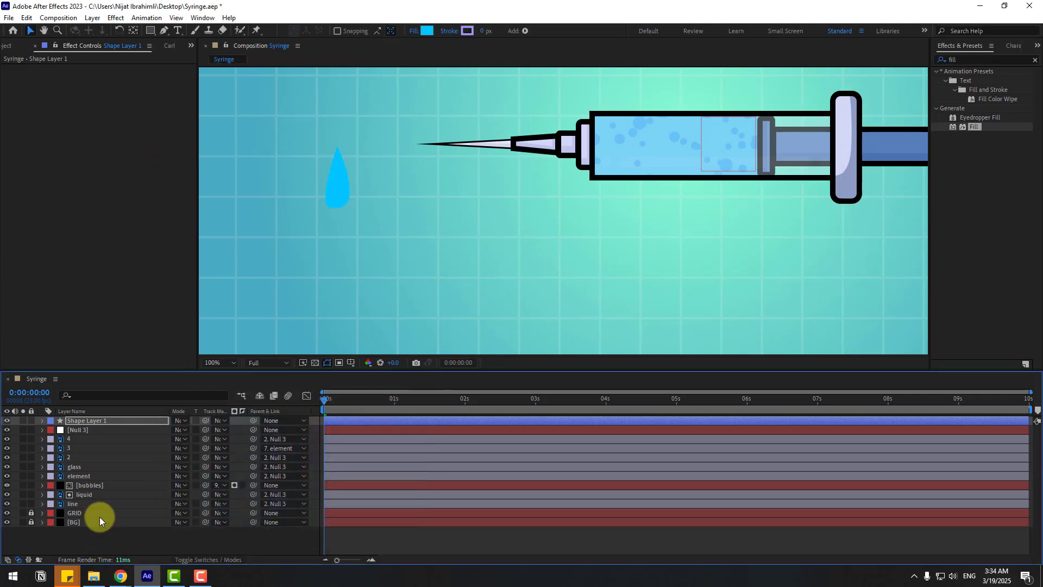
Rename the teardrop shape layer as drop-1.
{"action": "left_click", "coordinate": [85, 422]}
{"action": "key", "text": "Return"}
{"action": "type", "text": "drop=1"}
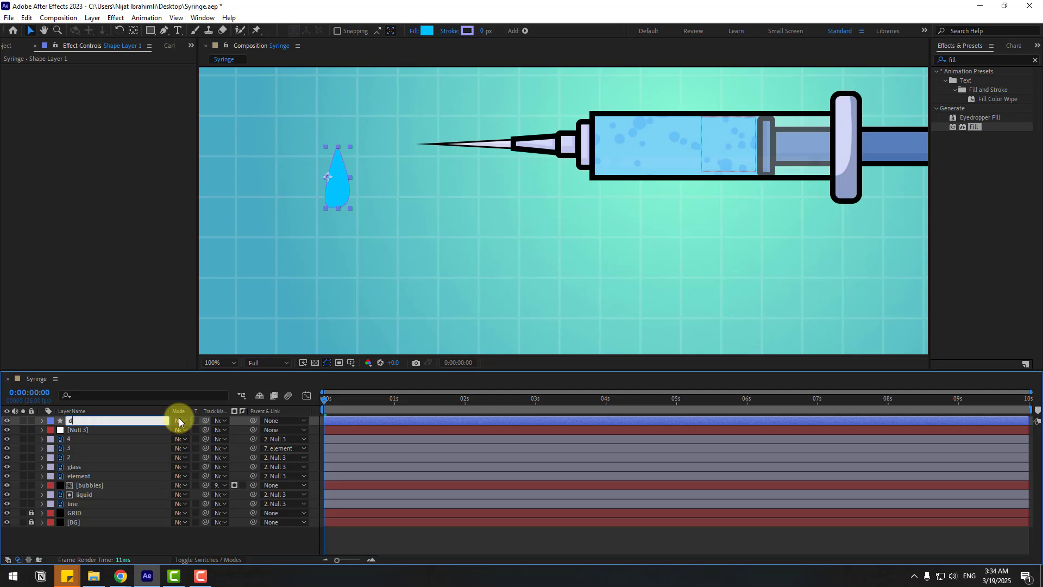
{"action": "key", "text": "BackSpace"}
{"action": "key", "text": "BackSpace"}
{"action": "type", "text": "-1"}
{"action": "key", "text": "Return"}
Move the drop-1 layer's anchor point to the drop's pointed tip and place the drop at the needle tip.
{"action": "left_click", "coordinate": [133, 30]}
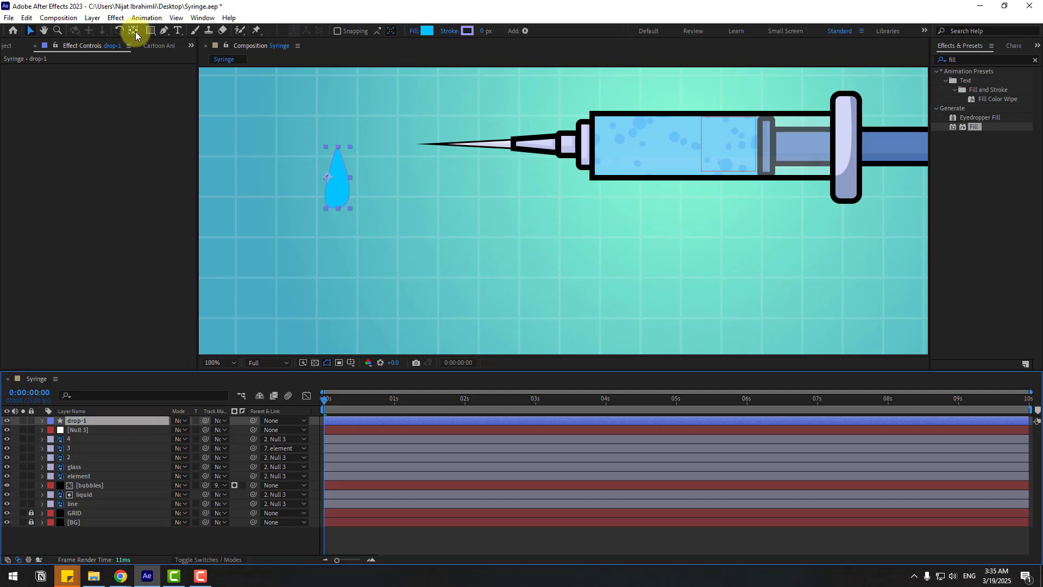
{"action": "left_click", "coordinate": [337, 164]}
{"action": "mouse_move", "coordinate": [338, 165]}
{"action": "left_mouse_down"}
{"action": "mouse_move", "coordinate": [338, 148]}
{"action": "mouse_move", "coordinate": [380, 161]}
{"action": "mouse_move", "coordinate": [415, 152]}
{"action": "left_mouse_up"}
{"action": "left_click", "coordinate": [31, 31]}
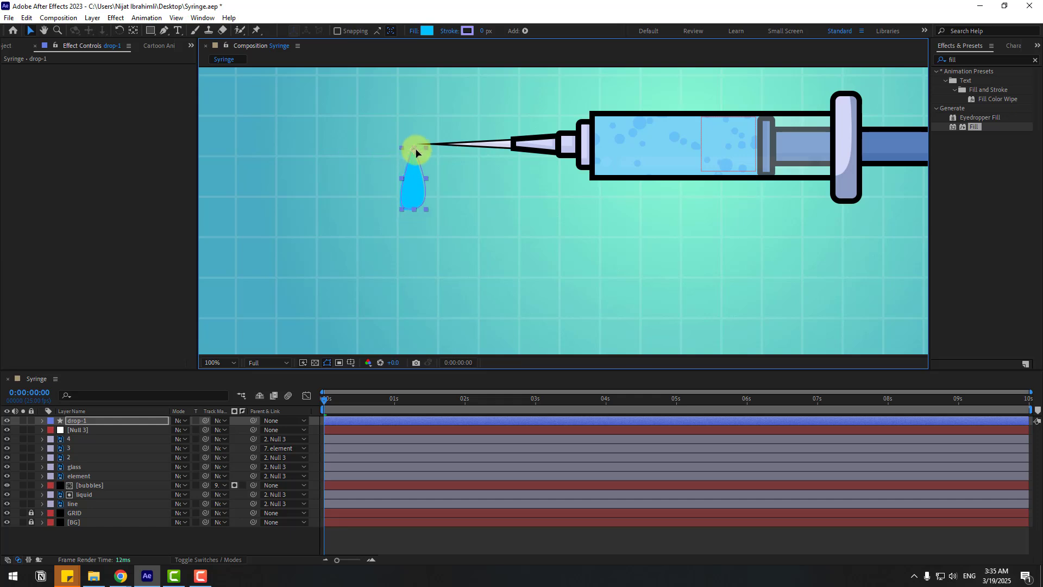
{"action": "scroll", "coordinate": [459, 154], "scroll_direction": "up", "scroll_amount": 2}
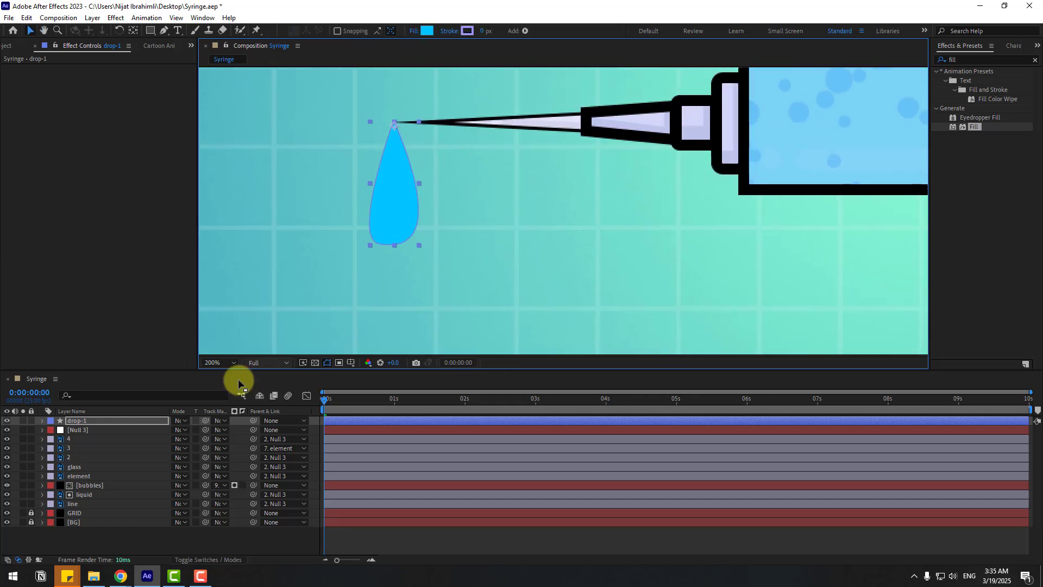
Set the drop-1 layer's Scale to 0% and add a Scale keyframe at the start of the timeline.
{"action": "key", "text": "s"}
{"action": "left_click_drag", "start_coordinate": [185, 430], "coordinate": [173, 426]}
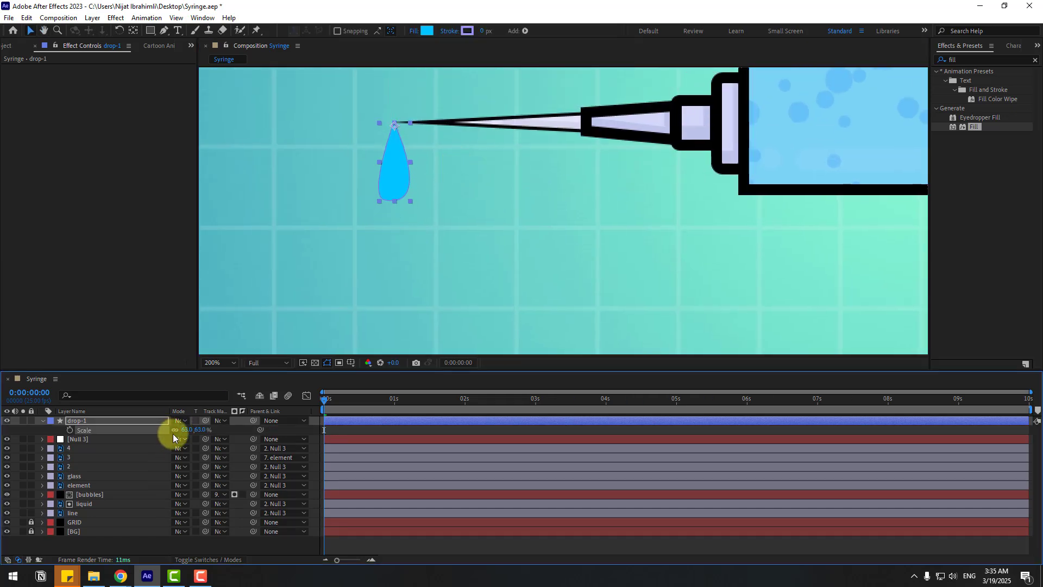
{"action": "left_click", "coordinate": [182, 430]}
{"action": "type", "text": "0"}
{"action": "key", "text": "Return"}
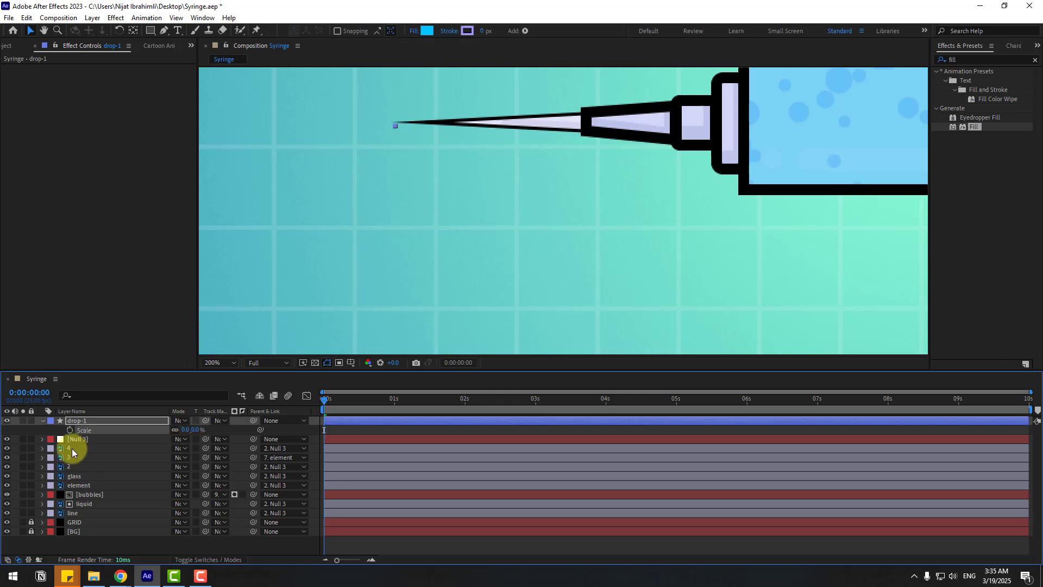
{"action": "left_click", "coordinate": [69, 431]}
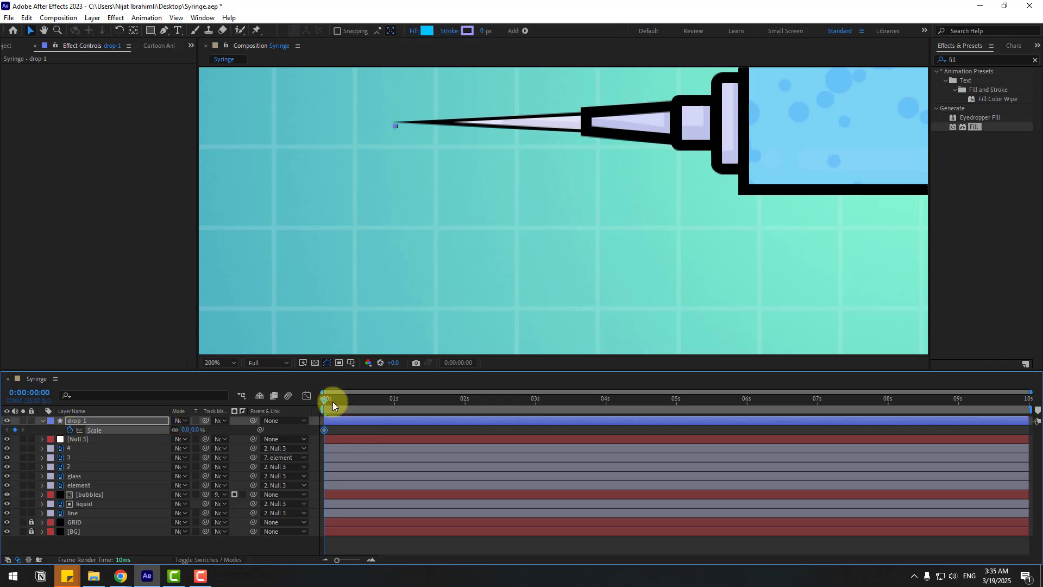
Set drop-1's Scale to 62% at 0:00:00:09 and apply Easy Ease to both Scale keyframes.
{"action": "left_click_drag", "start_coordinate": [332, 402], "coordinate": [349, 401]}
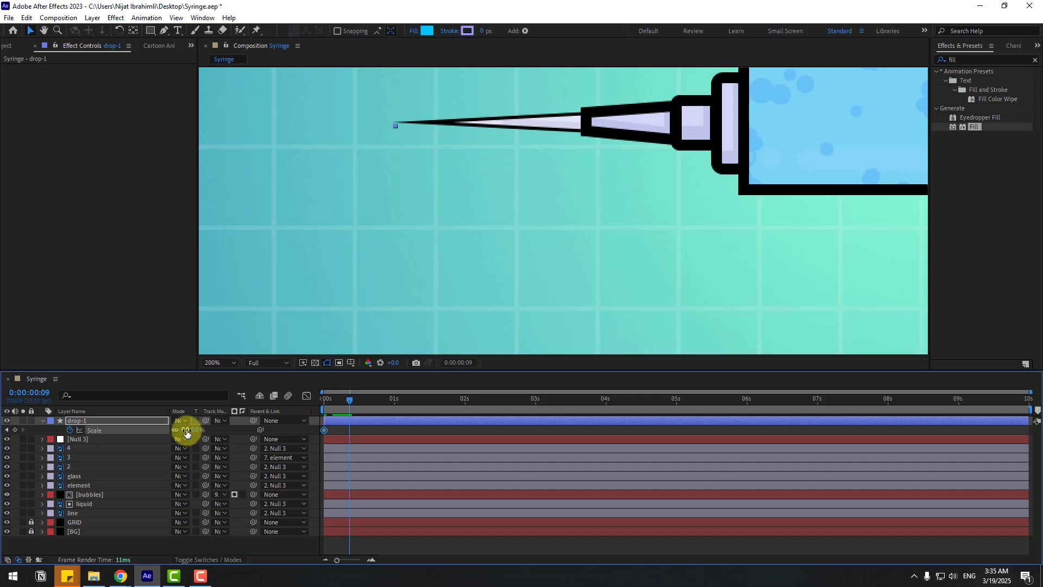
{"action": "left_click_drag", "start_coordinate": [187, 433], "coordinate": [213, 423]}
{"action": "left_click_drag", "start_coordinate": [363, 429], "coordinate": [322, 435]}
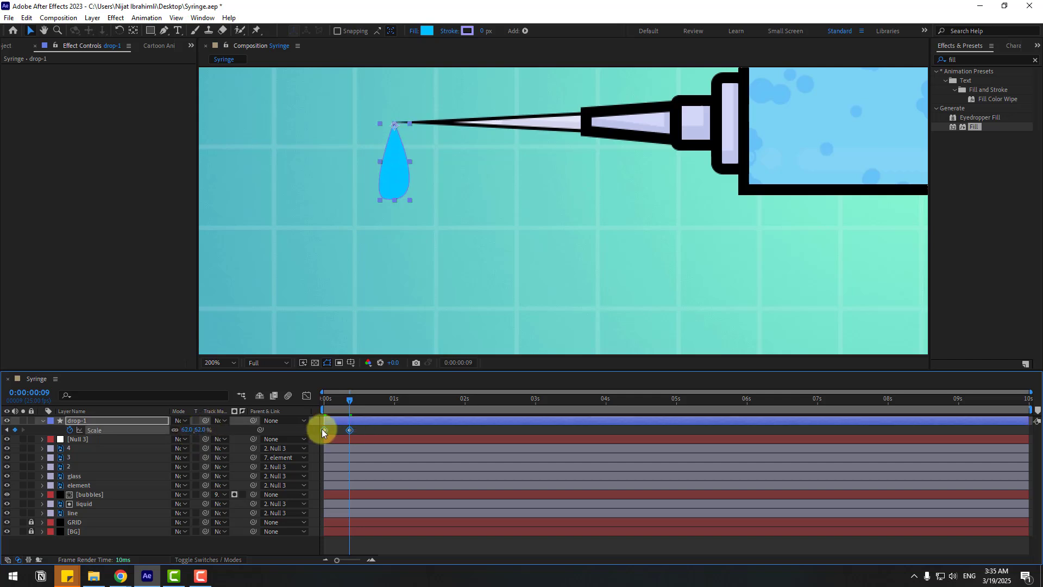
{"action": "right_click", "coordinate": [324, 430]}
{"action": "mouse_move", "coordinate": [327, 425]}
{"action": "left_click", "coordinate": [475, 457]}
Preview the drop's growth, move its second Scale keyframe to just before 1 second, and preview again.
{"action": "key", "text": "space"}
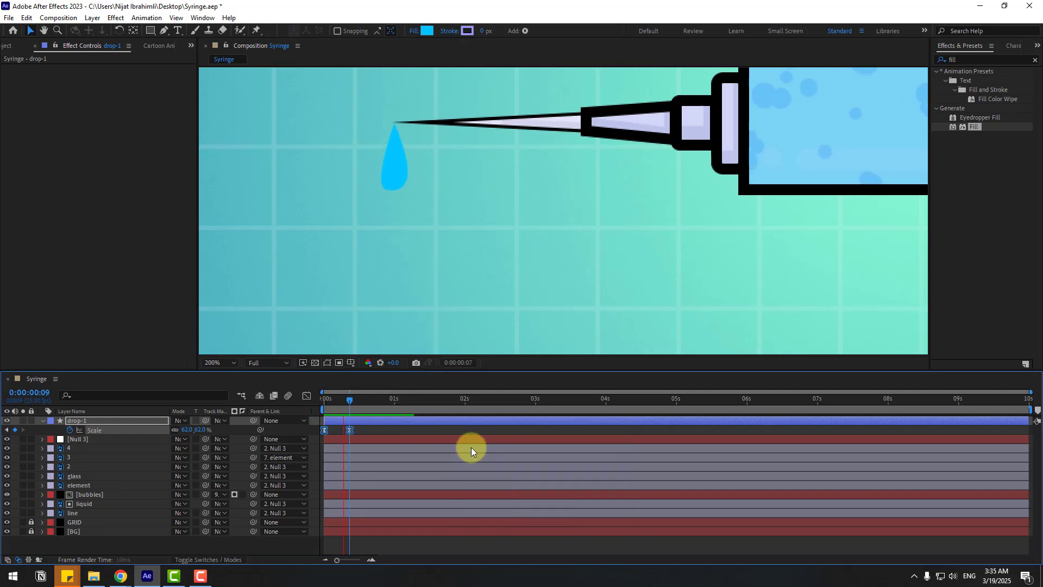
{"action": "key", "text": "space"}
{"action": "left_click", "coordinate": [363, 431]}
{"action": "left_click_drag", "start_coordinate": [350, 429], "coordinate": [387, 428]}
{"action": "key", "text": "space"}
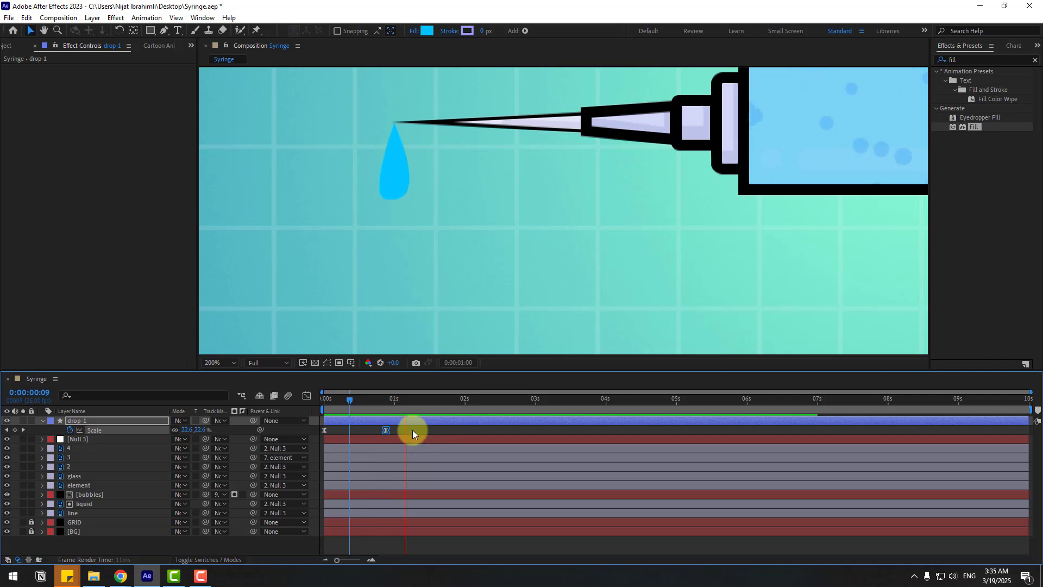
Add a Position keyframe to the drop-1 layer at 0:00:00:17.
{"action": "left_click", "coordinate": [371, 399]}
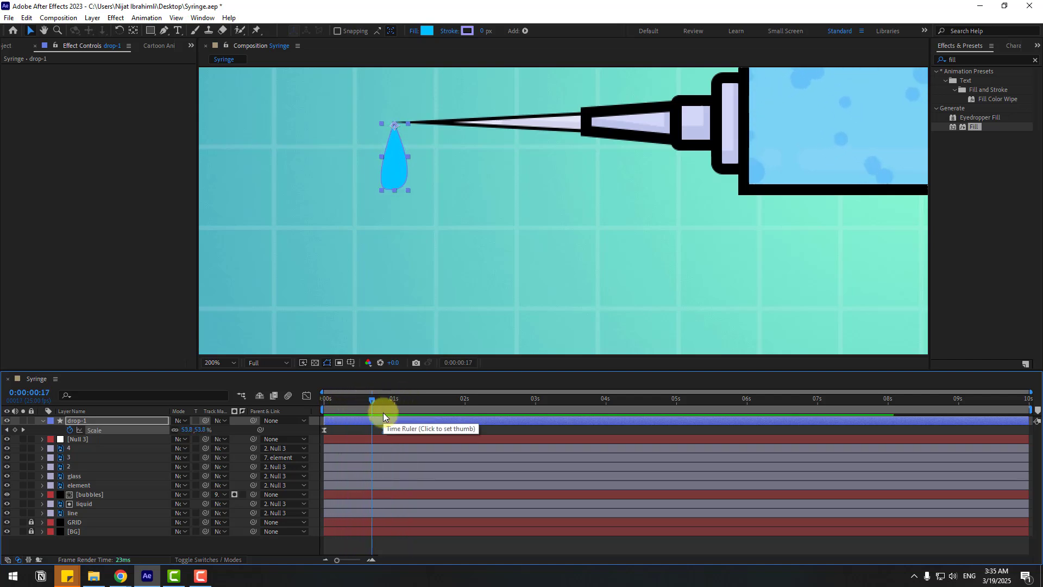
{"action": "key", "text": "shift+p"}
{"action": "left_click", "coordinate": [71, 430]}
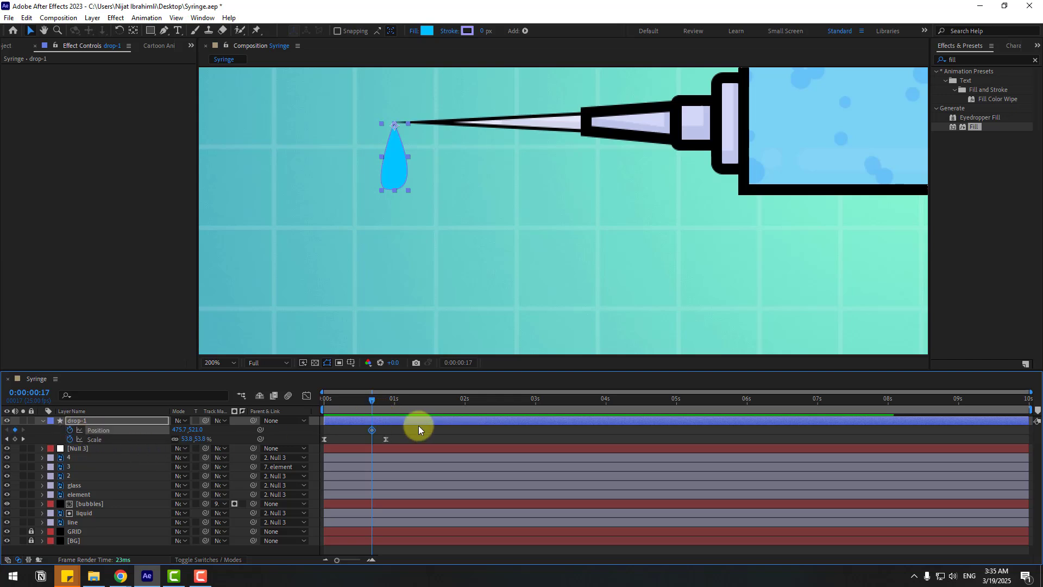
At 0:00:01:24, set drop-1's vertical Position to 1108 so that it falls below the composition.
{"action": "left_click_drag", "start_coordinate": [425, 400], "coordinate": [462, 399]}
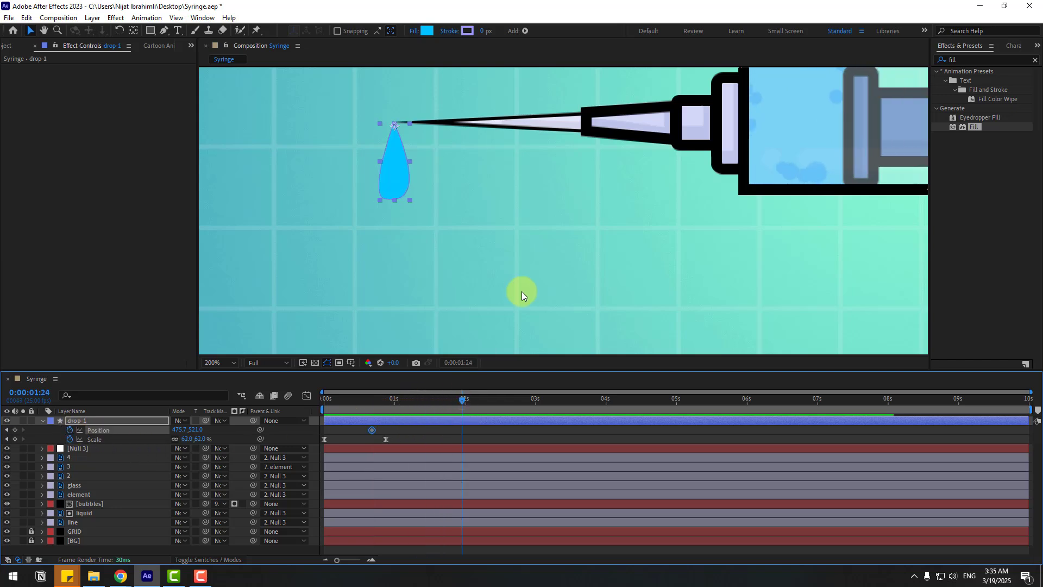
{"action": "scroll", "coordinate": [553, 272], "scroll_direction": "down", "scroll_amount": 6}
{"action": "left_click_drag", "start_coordinate": [555, 297], "coordinate": [511, 281]}
{"action": "scroll", "coordinate": [512, 281], "scroll_direction": "up", "scroll_amount": 1}
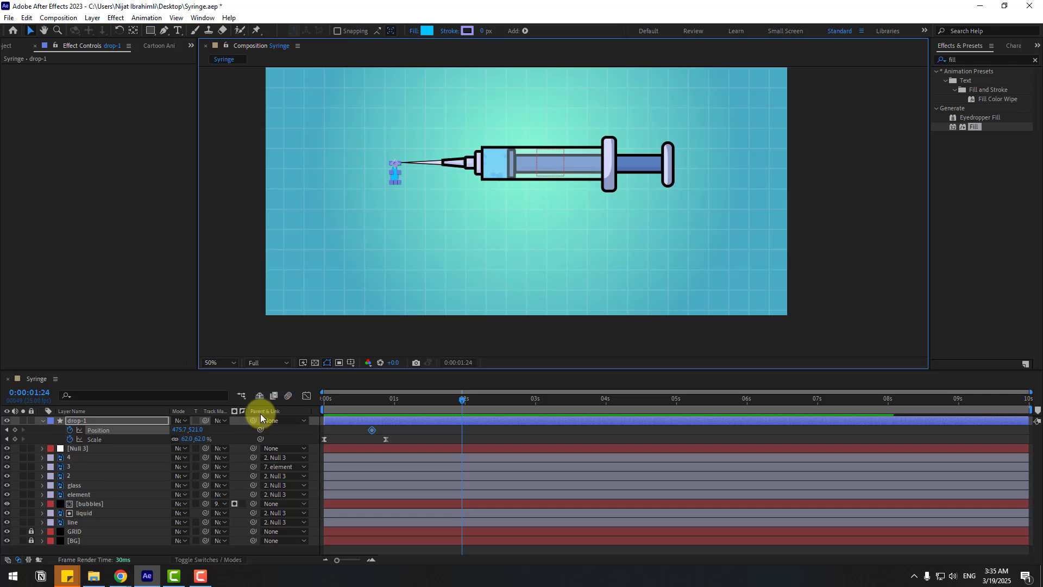
{"action": "left_click_drag", "start_coordinate": [201, 429], "coordinate": [507, 422]}
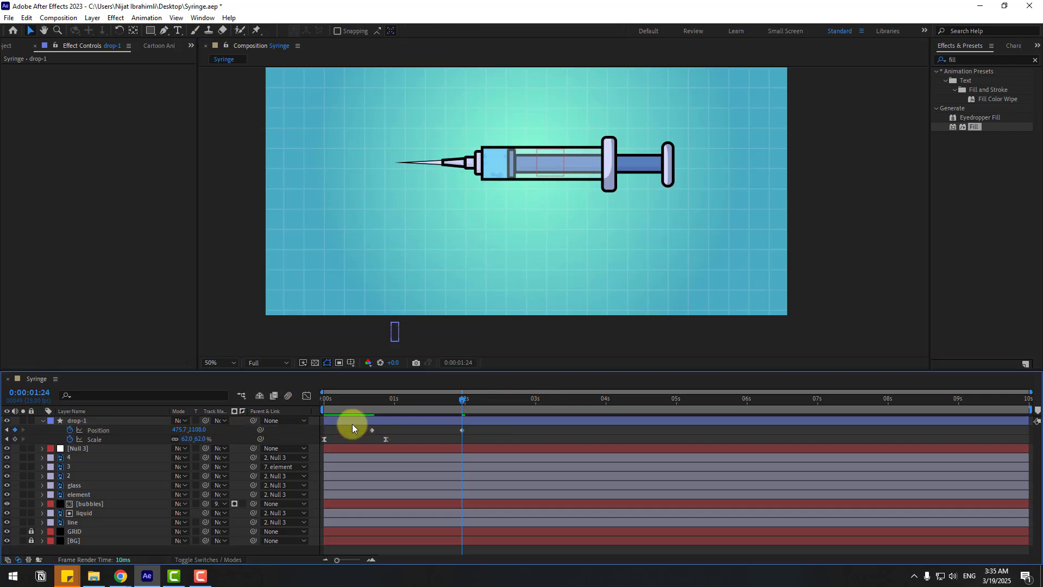
Apply Easy Ease to both of drop-1's Position keyframes, show their speed curve in the Graph Editor and preview the fall.
{"action": "left_click", "coordinate": [372, 430]}
{"action": "right_click", "coordinate": [372, 430]}
{"action": "mouse_move", "coordinate": [429, 422]}
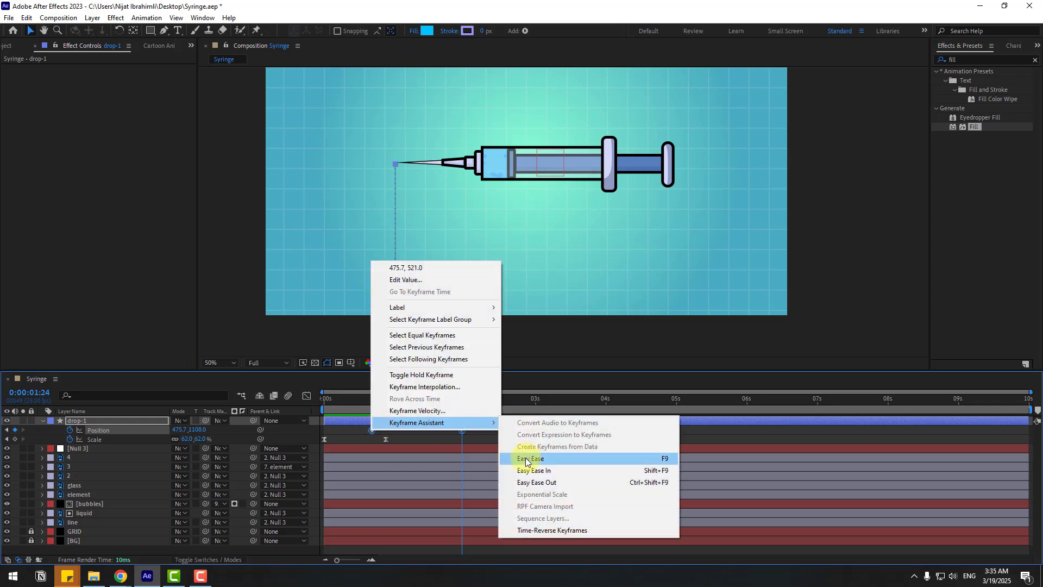
{"action": "left_click", "coordinate": [521, 458]}
{"action": "left_click", "coordinate": [308, 396]}
{"action": "key", "text": "space"}
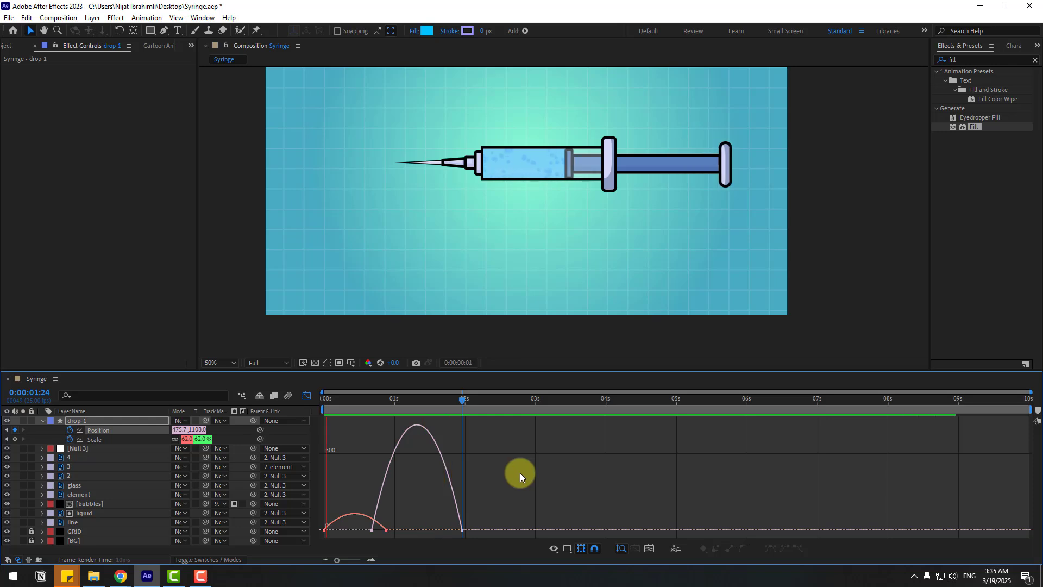
{"action": "key", "text": "space"}
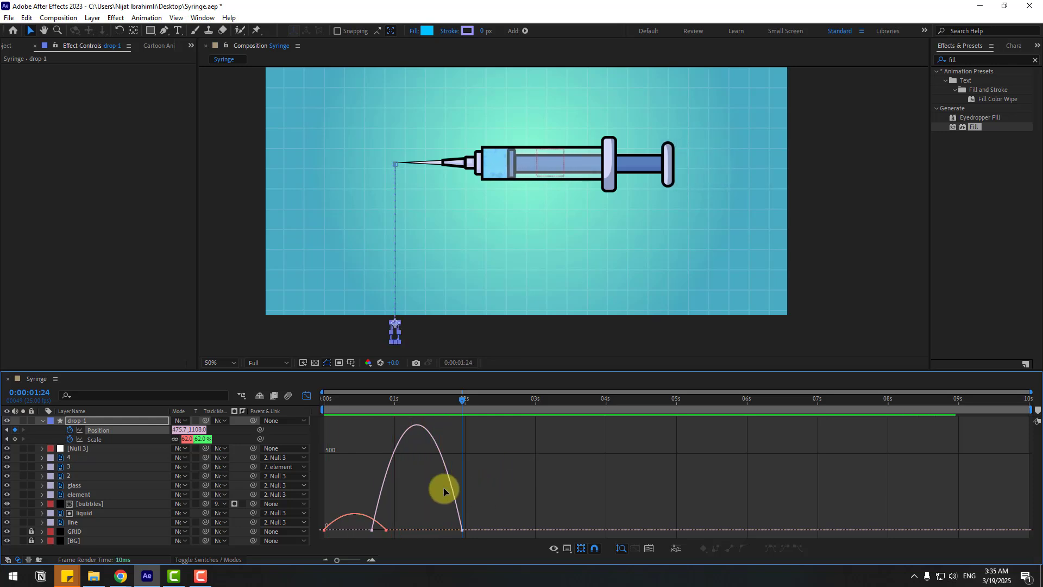
Reshape drop-1's Position speed curve so the fall starts slowly and peaks near the end, and return to the keyframe view.
{"action": "left_click", "coordinate": [379, 529]}
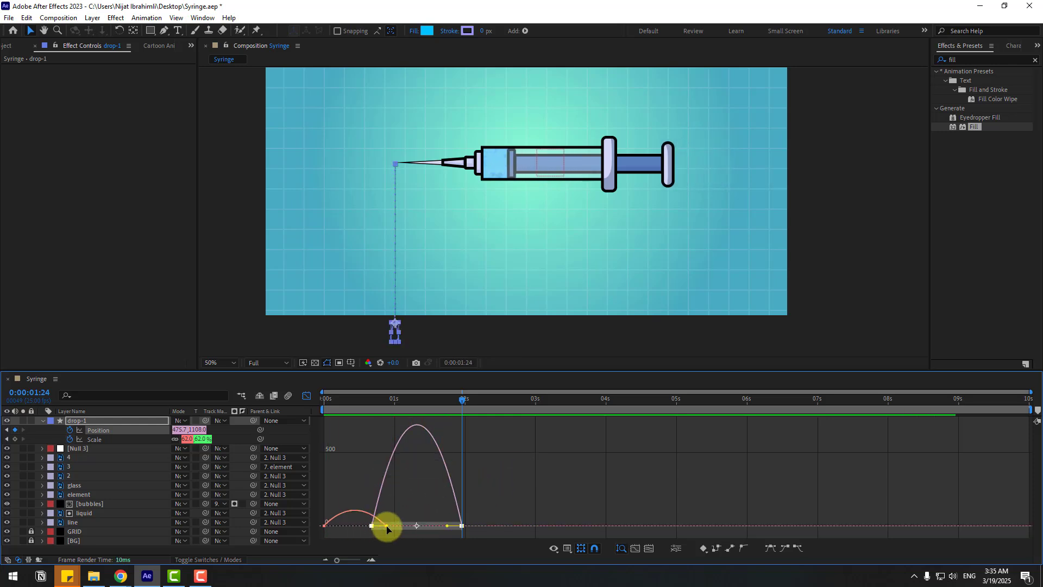
{"action": "left_click_drag", "start_coordinate": [385, 526], "coordinate": [455, 529]}
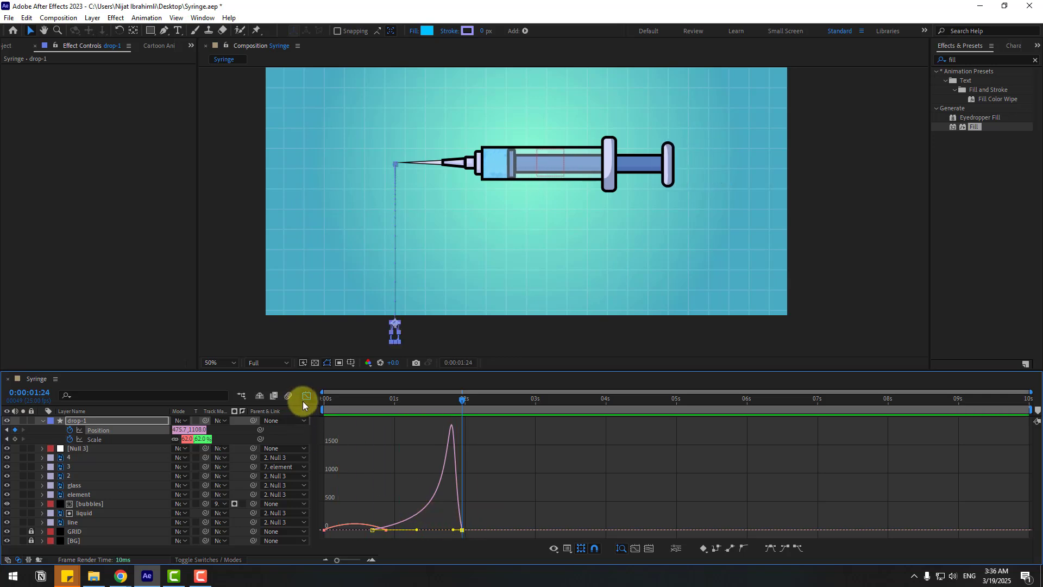
{"action": "left_click", "coordinate": [306, 396]}
Move the last Position keyframe to about 1.4 seconds, and shift both Position keyframes earlier to start at about half a second.
{"action": "left_click_drag", "start_coordinate": [464, 431], "coordinate": [425, 431]}
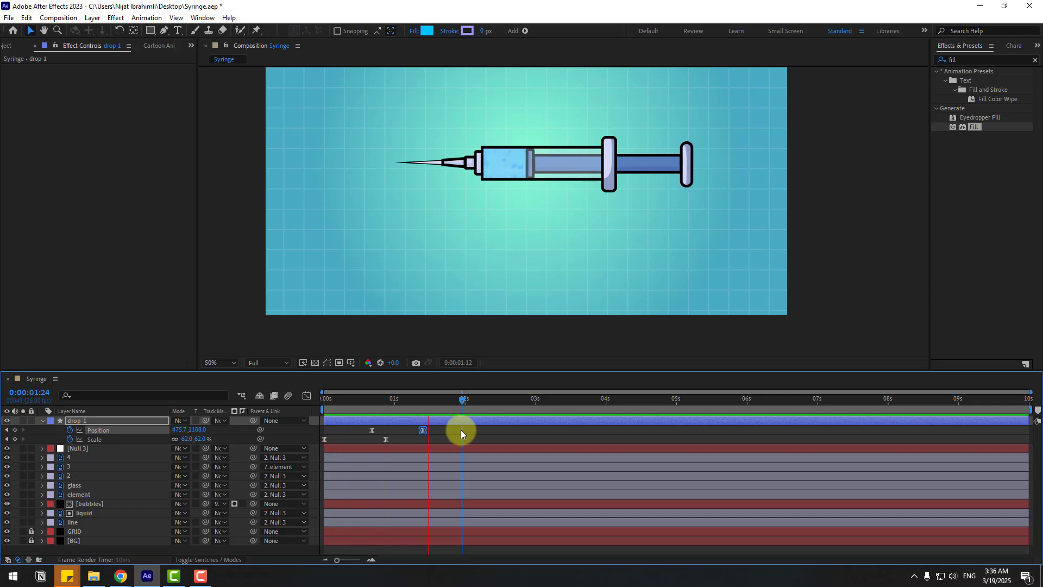
{"action": "left_click_drag", "start_coordinate": [431, 433], "coordinate": [359, 428]}
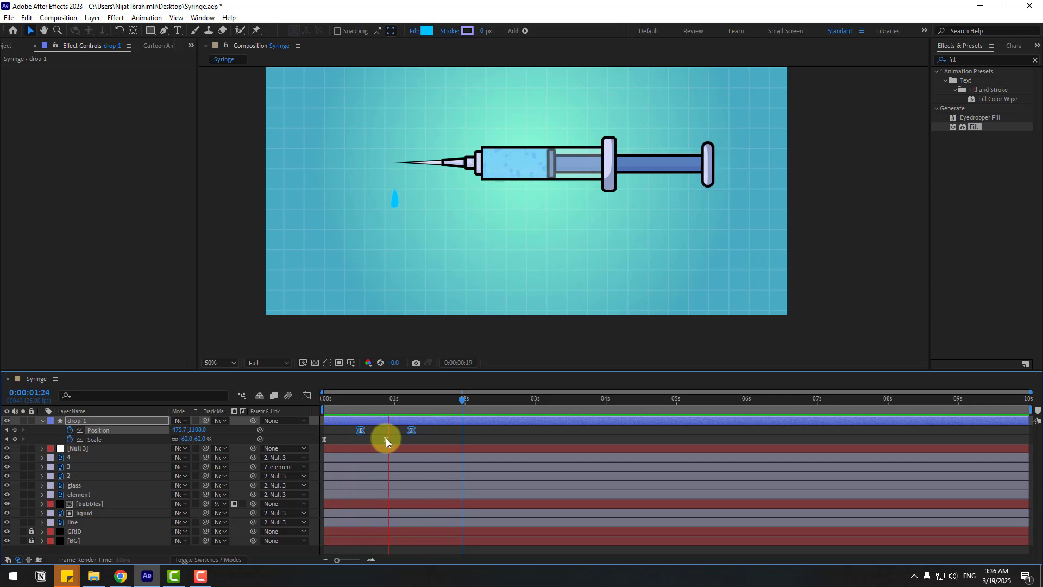
Split the drop-1 layer at 0:00:01:07, just after its last Position keyframe.
{"action": "left_click_drag", "start_coordinate": [393, 399], "coordinate": [432, 438]}
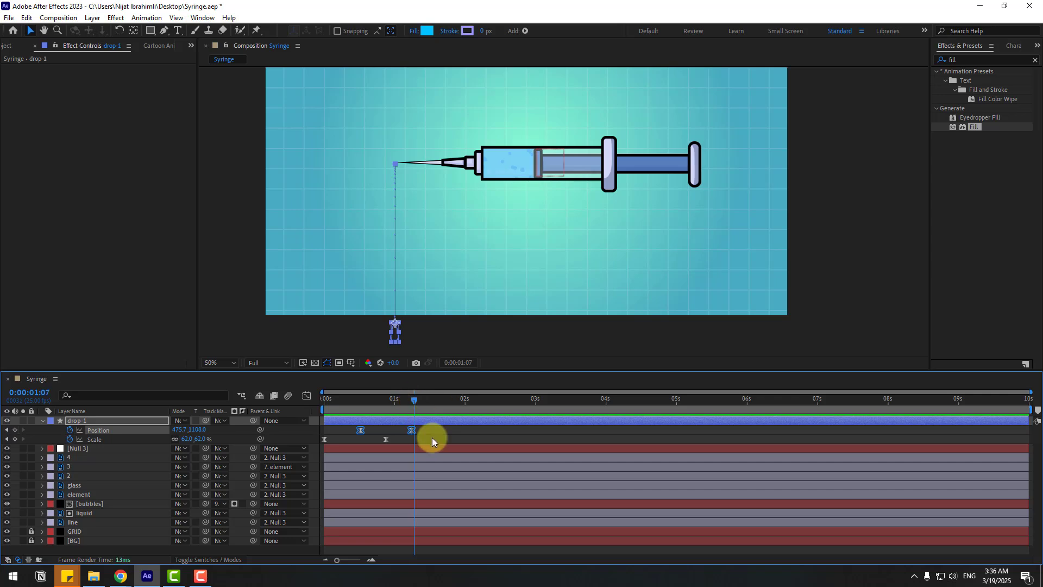
{"action": "left_click", "coordinate": [26, 17]}
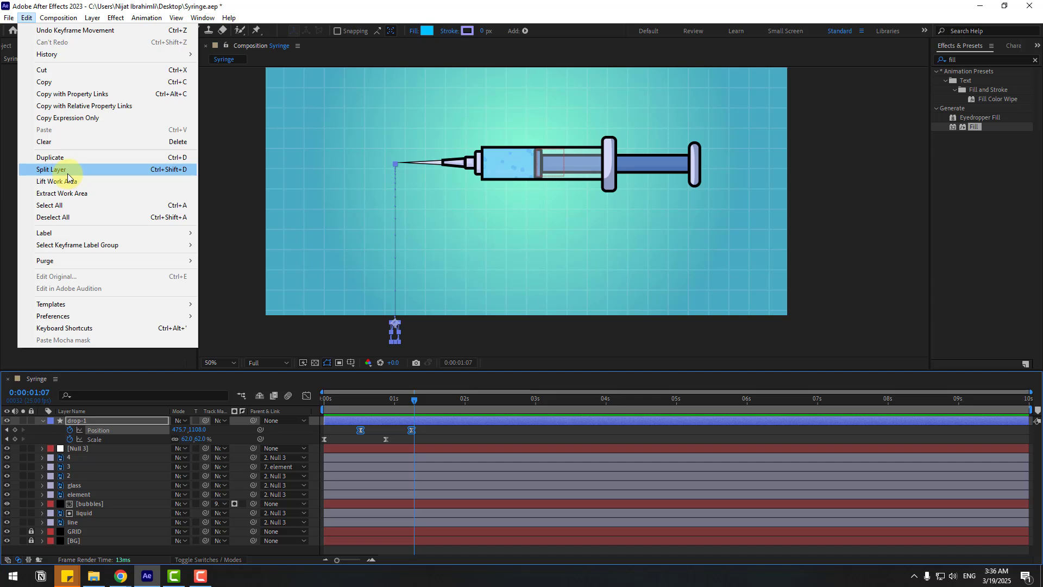
{"action": "left_click", "coordinate": [164, 168]}
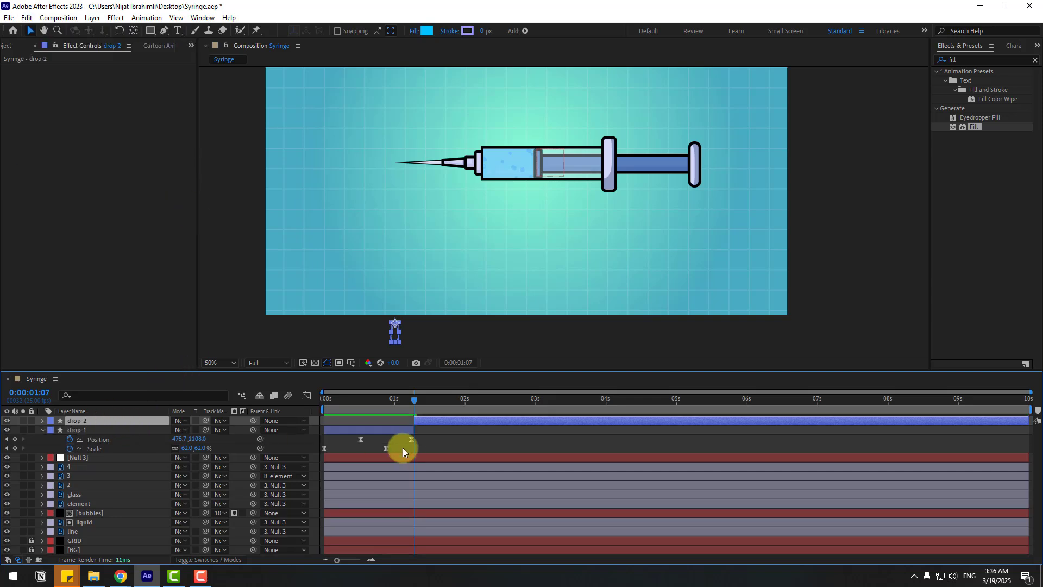
Delete the leftover drop-2 segment created by the split and collapse drop-1's keyframed properties.
{"action": "key", "text": "Delete"}
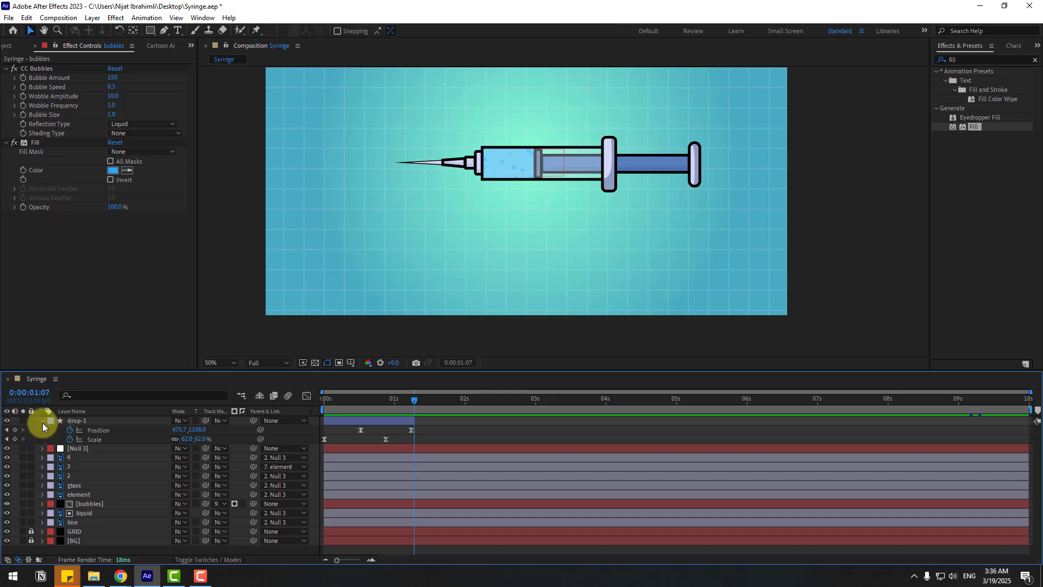
{"action": "key", "text": "u"}
Duplicate the drop-1 layer, offset the copy to start at about 0.5 seconds, and preview the two falling drops.
{"action": "left_click", "coordinate": [361, 422]}
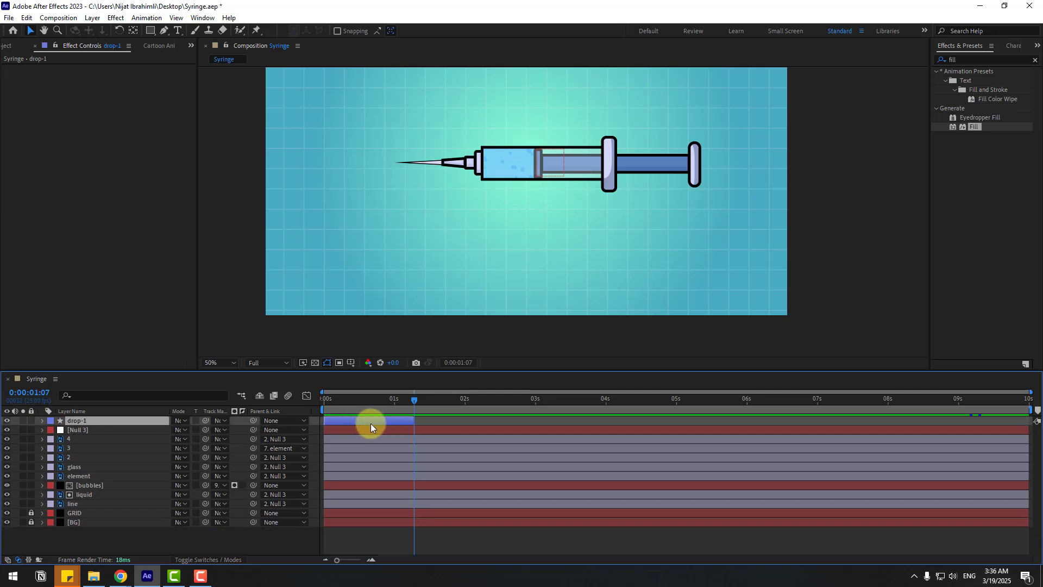
{"action": "key", "text": "ctrl+d"}
{"action": "left_click_drag", "start_coordinate": [344, 419], "coordinate": [394, 419]}
{"action": "key", "text": "space"}
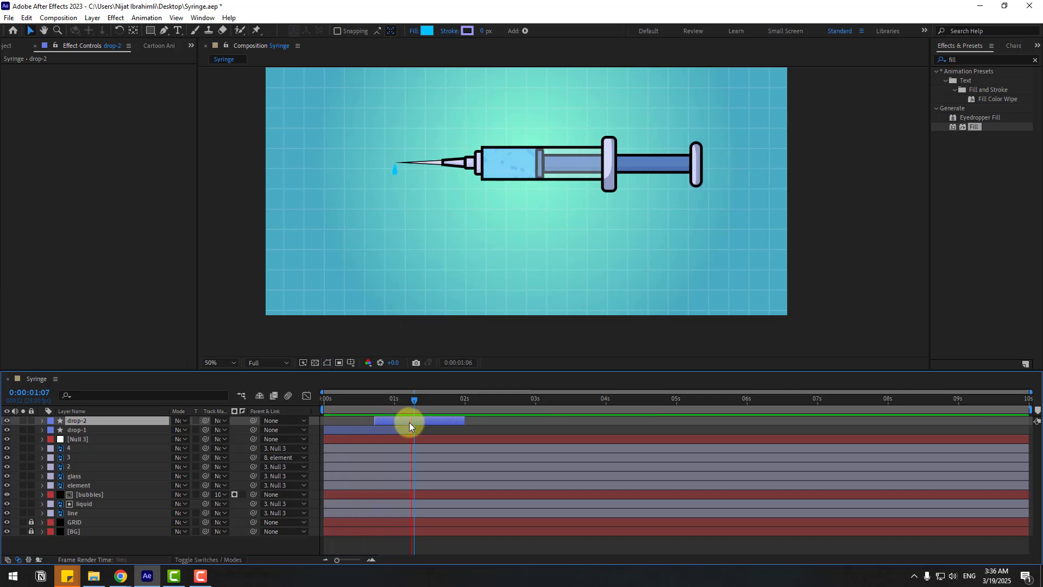
{"action": "key", "text": "space"}
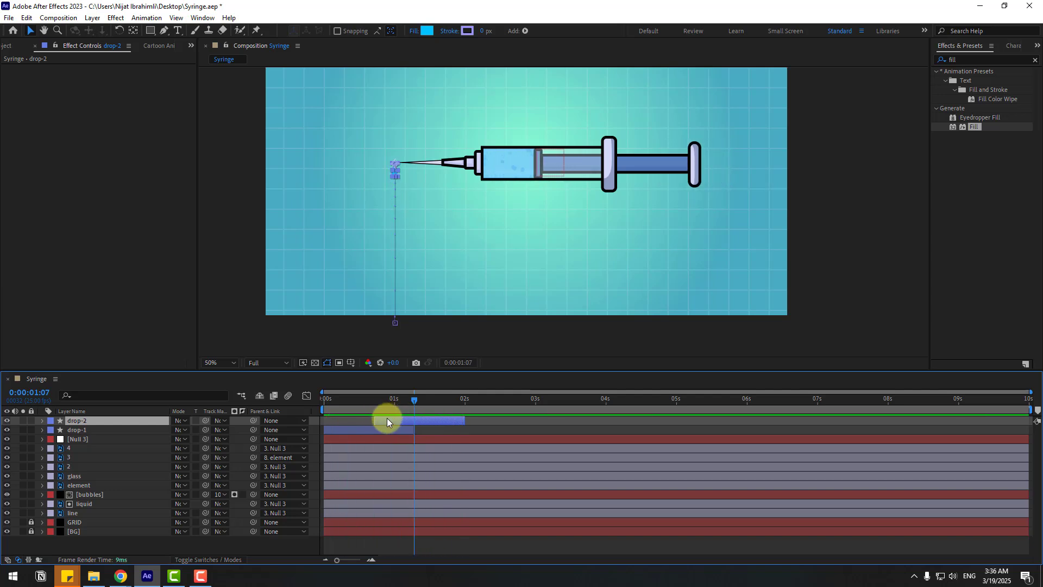
{"action": "left_click_drag", "start_coordinate": [386, 419], "coordinate": [375, 420]}
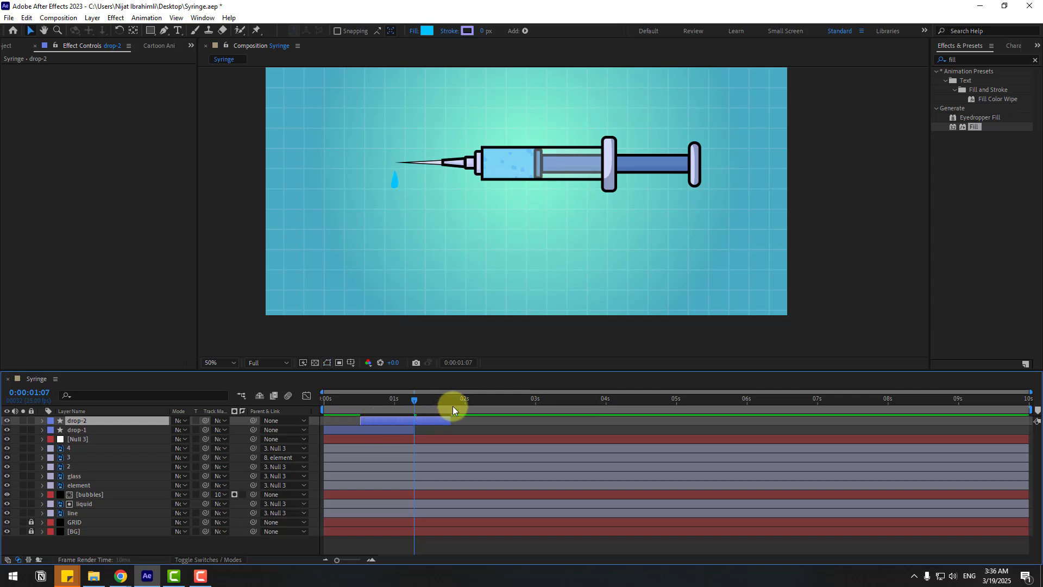
{"action": "key", "text": "space"}
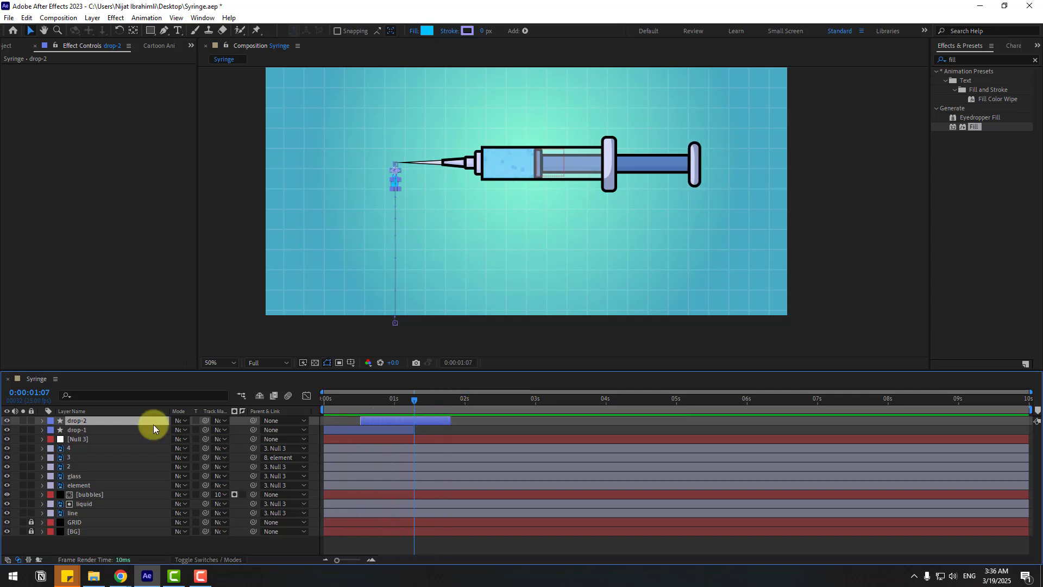
Duplicate drop-1 and drop-2 together, stack the copies above the originals starting at about 1.2 seconds, and preview the drops.
{"action": "left_click", "coordinate": [89, 430]}
{"action": "left_click", "coordinate": [81, 424], "text": "shift"}
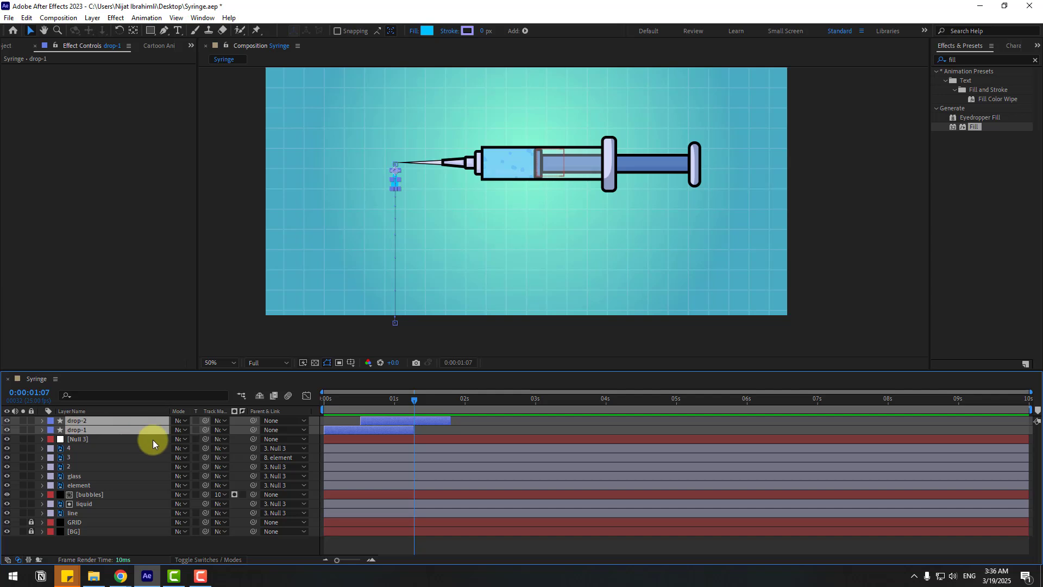
{"action": "key", "text": "ctrl+d"}
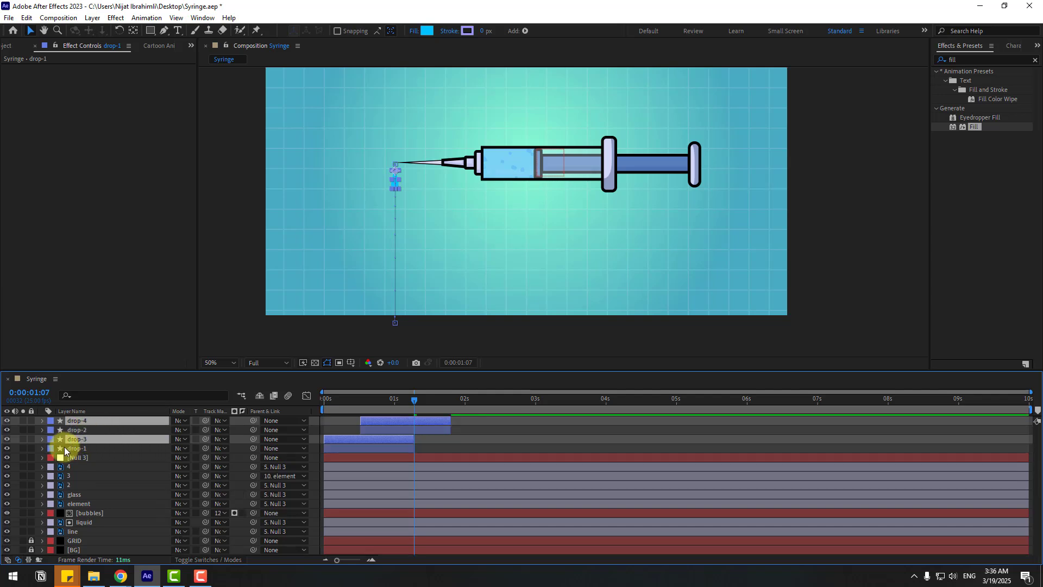
{"action": "left_click_drag", "start_coordinate": [70, 440], "coordinate": [74, 428]}
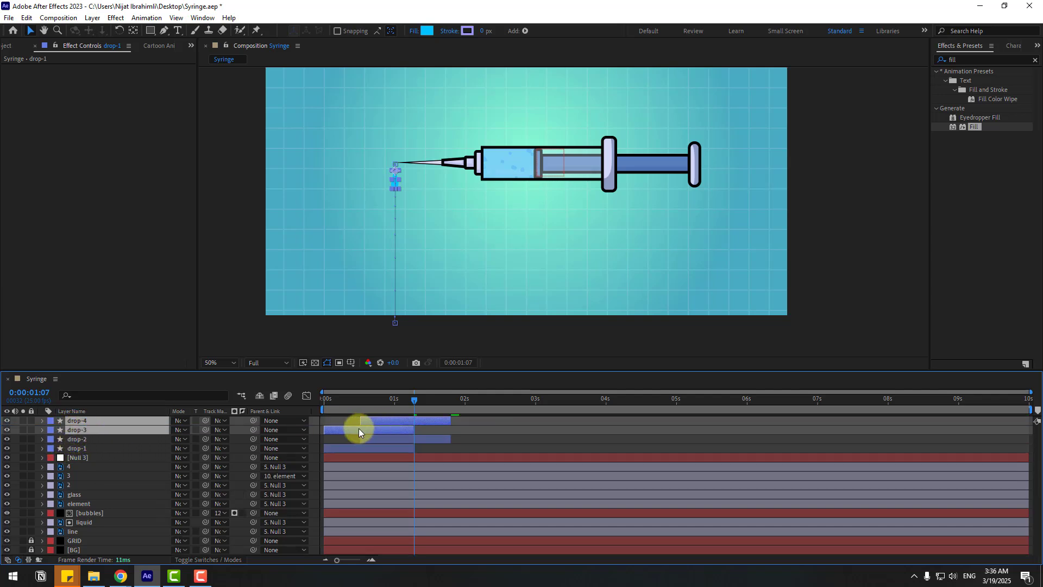
{"action": "left_click_drag", "start_coordinate": [344, 429], "coordinate": [438, 425]}
{"action": "key", "text": "space"}
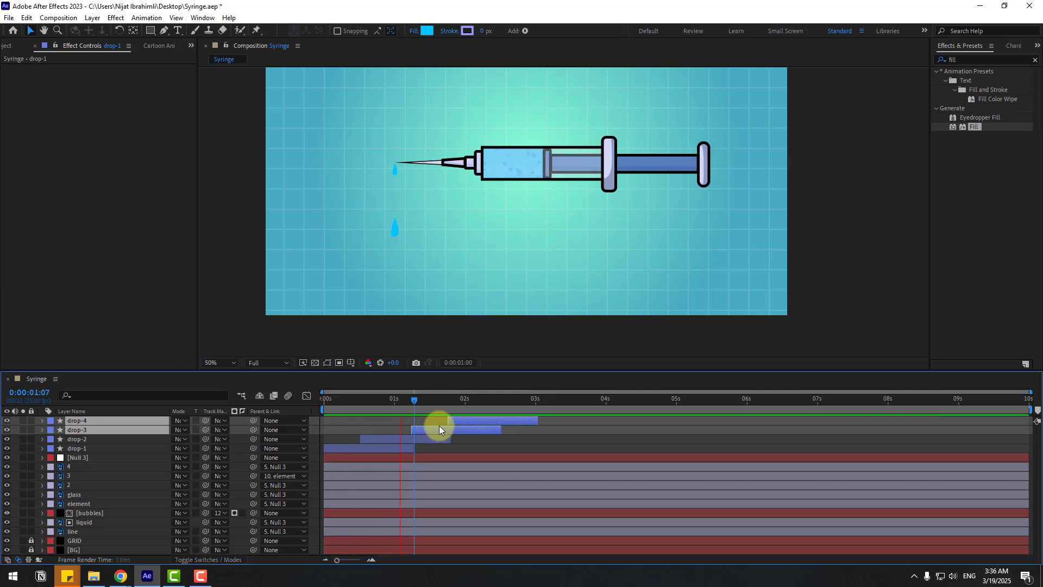
{"action": "key", "text": "space"}
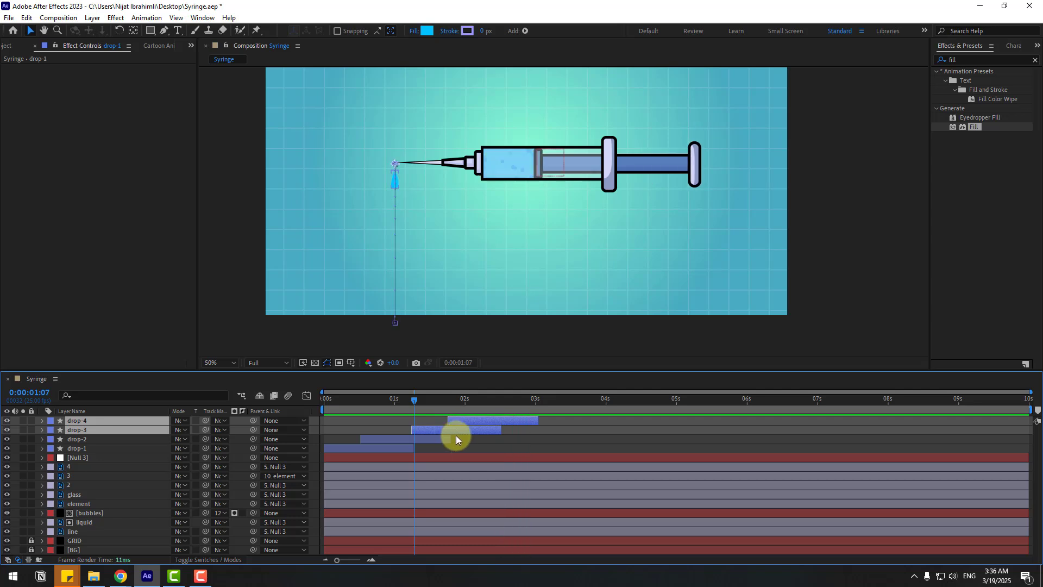
Duplicate all four drop layers, stack the copies above the originals, and shift them to start at about 2.4 seconds.
{"action": "left_click", "coordinate": [80, 448]}
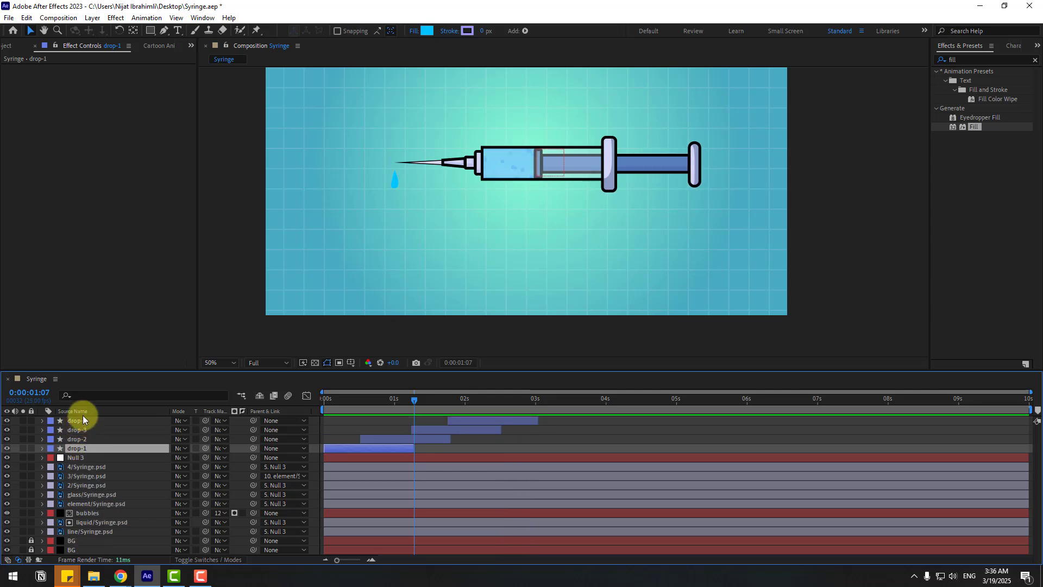
{"action": "left_click", "coordinate": [81, 420], "text": "shift"}
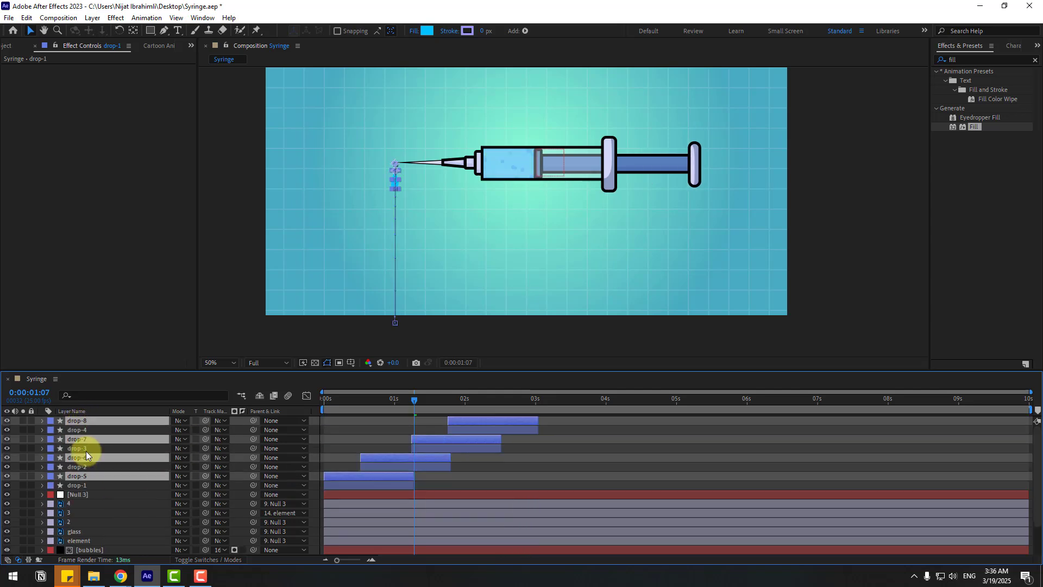
{"action": "key", "text": "ctrl+d"}
{"action": "left_click_drag", "start_coordinate": [77, 441], "coordinate": [80, 431]}
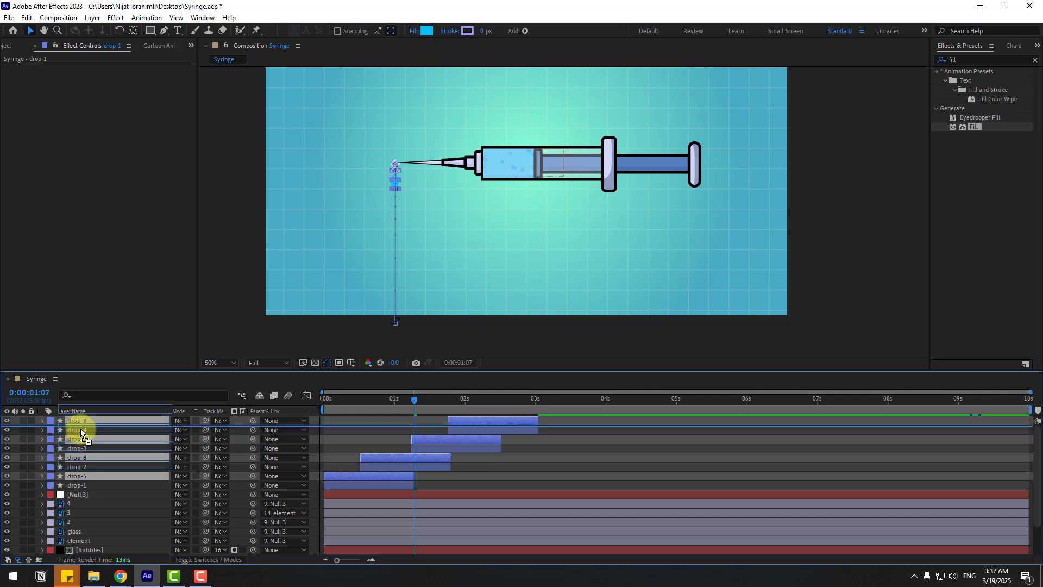
{"action": "left_click_drag", "start_coordinate": [344, 449], "coordinate": [513, 452]}
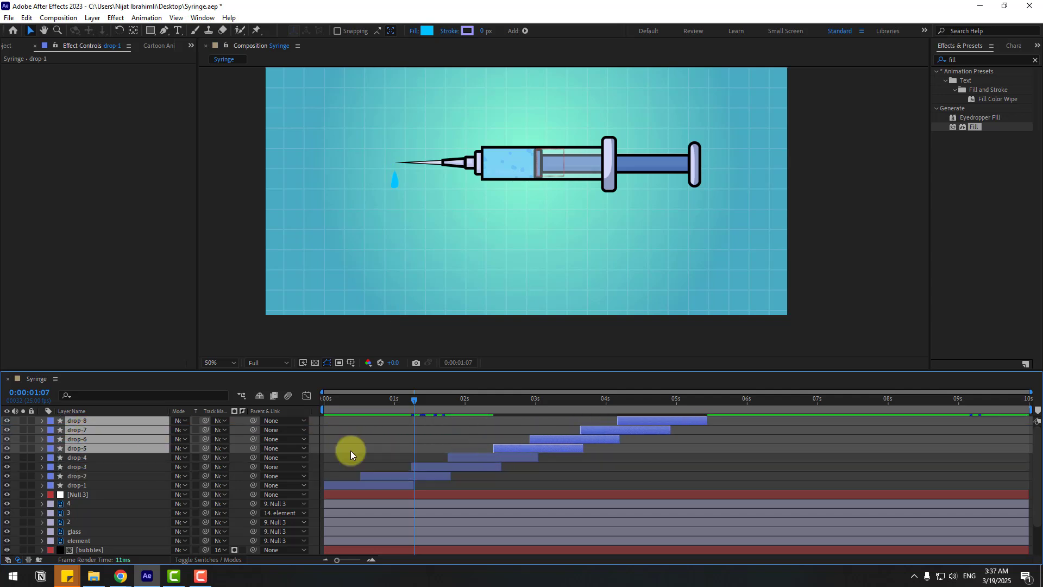
Duplicate drop-5 through drop-8, stack the copies above the originals, and shift them to start at about 4.7 seconds.
{"action": "key", "text": "ctrl+d"}
{"action": "left_click_drag", "start_coordinate": [87, 439], "coordinate": [84, 426]}
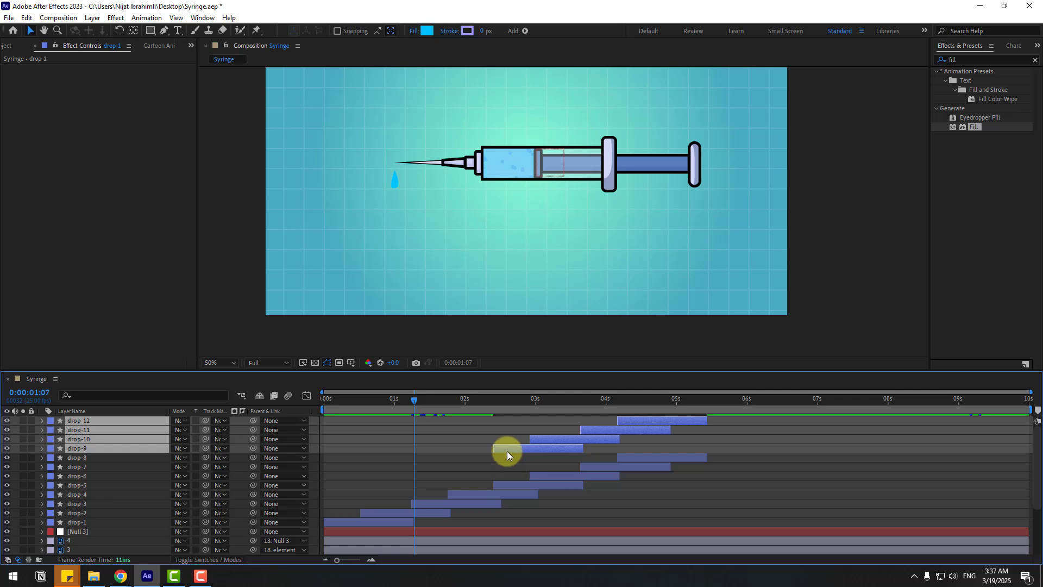
{"action": "left_click_drag", "start_coordinate": [507, 451], "coordinate": [671, 451]}
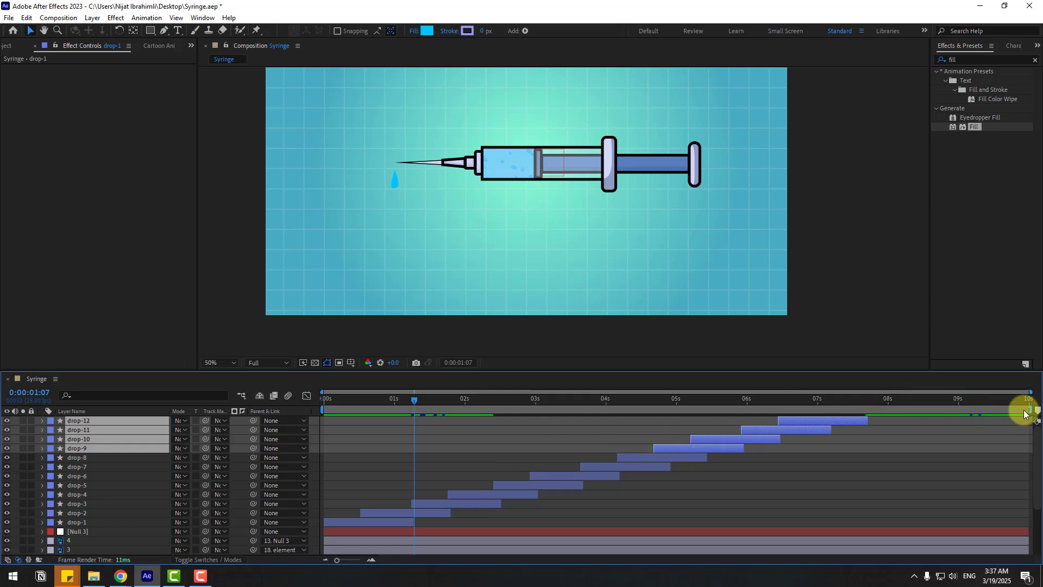
Trim the work area to end with the last drop at about 7.7 seconds, and preview the whole composition fitted to the viewer.
{"action": "left_click_drag", "start_coordinate": [1030, 409], "coordinate": [871, 408]}
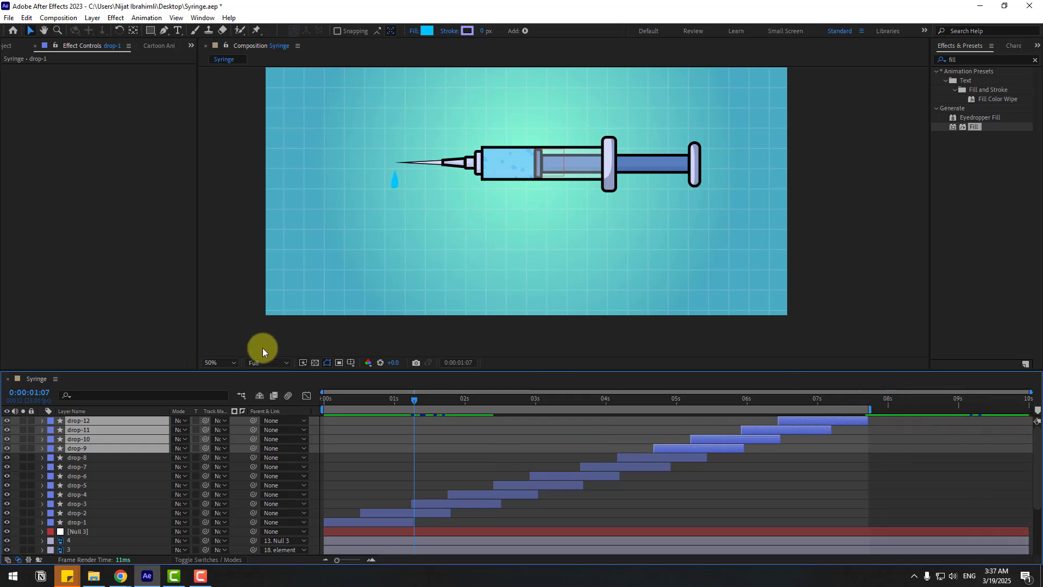
{"action": "left_click", "coordinate": [220, 362]}
{"action": "left_click", "coordinate": [228, 390]}
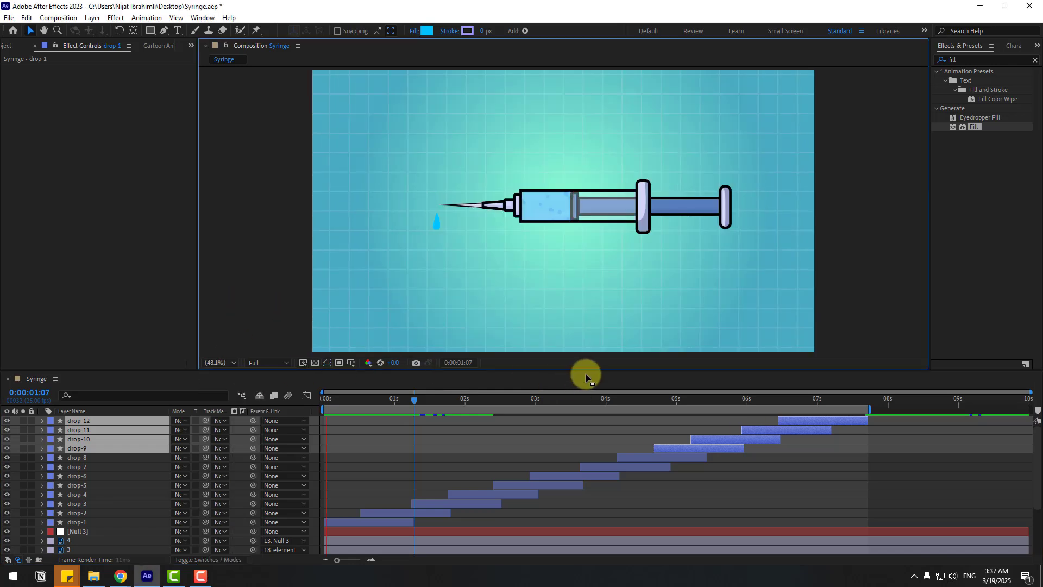
{"action": "key", "text": "space"}
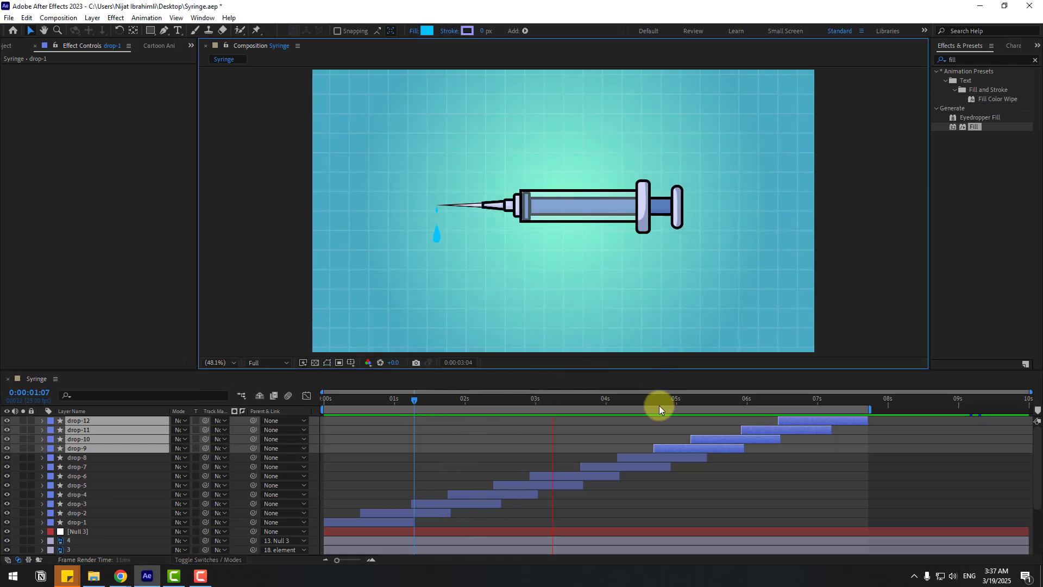
Go to 0:00:03:04, delete drop-6 through drop-12, and trim the work area to end at that time.
{"action": "left_click", "coordinate": [548, 402]}
{"action": "mouse_move", "coordinate": [563, 402]}
{"action": "left_mouse_down"}
{"action": "mouse_move", "coordinate": [527, 409]}
{"action": "mouse_move", "coordinate": [562, 402]}
{"action": "mouse_move", "coordinate": [546, 402]}
{"action": "left_mouse_up"}
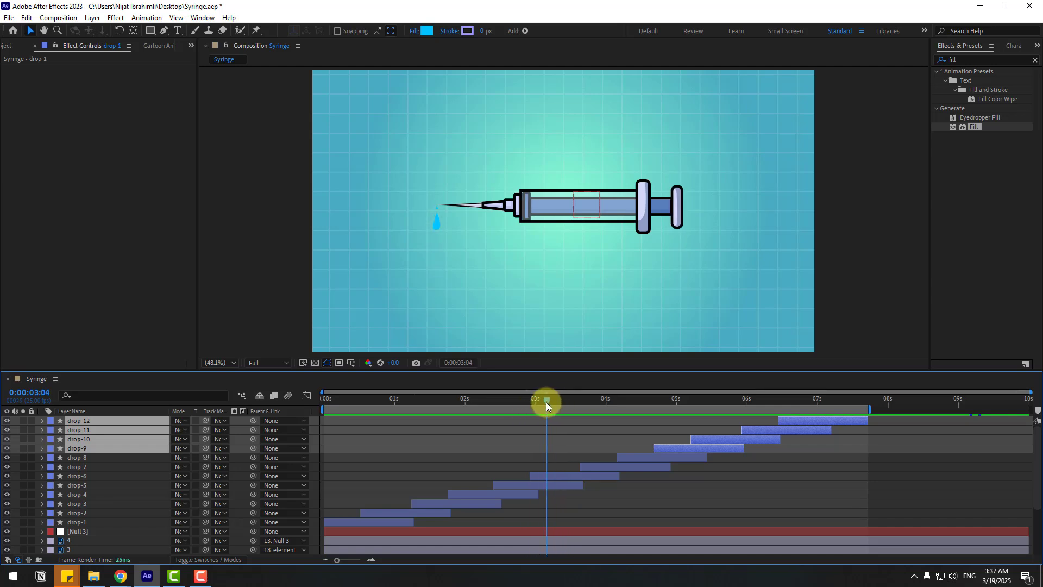
{"action": "left_click", "coordinate": [580, 475]}
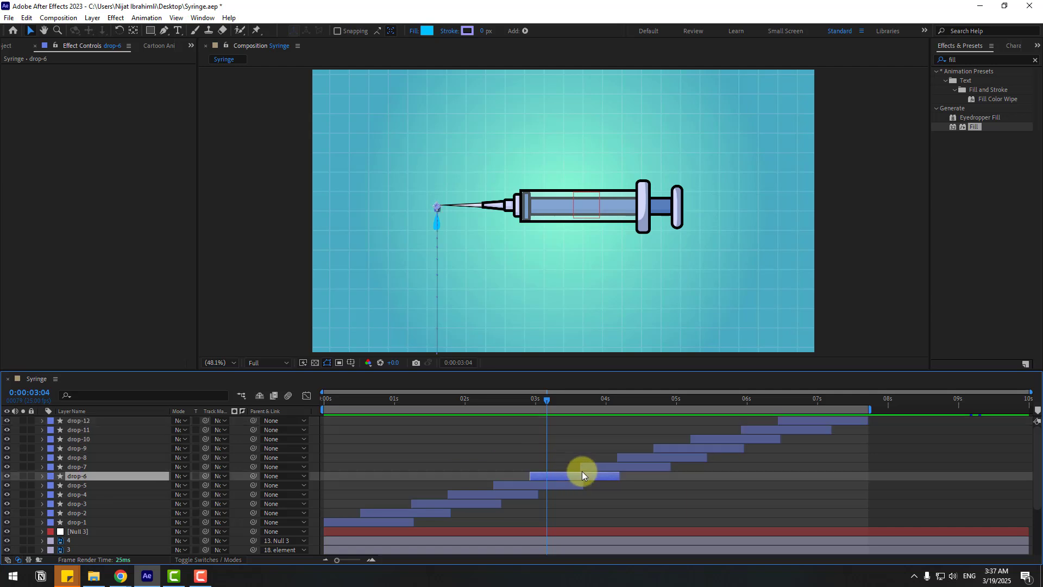
{"action": "left_click", "coordinate": [790, 423], "text": "shift"}
{"action": "key", "text": "Delete"}
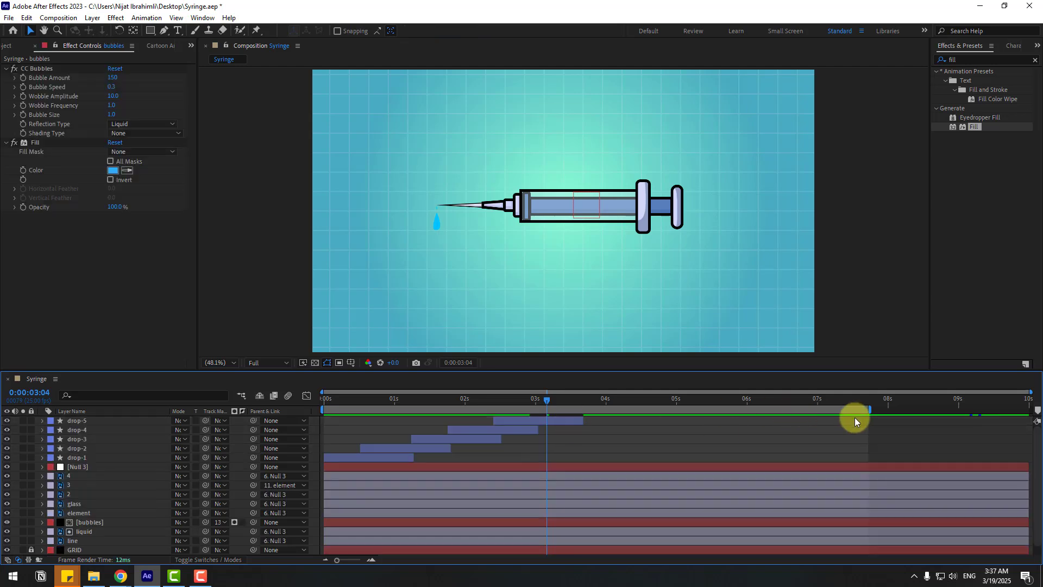
{"action": "left_click_drag", "start_coordinate": [868, 411], "coordinate": [551, 413]}
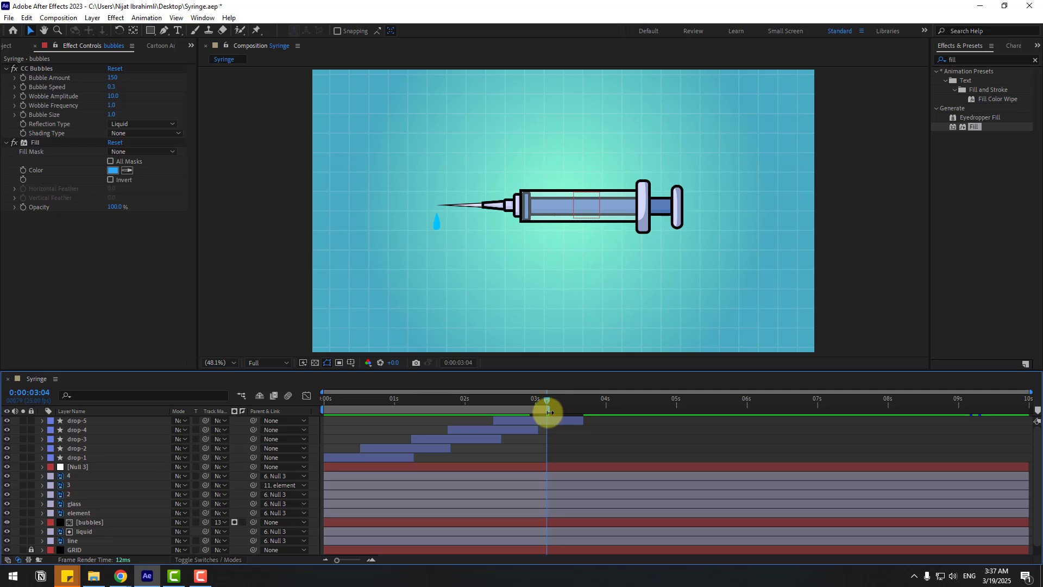